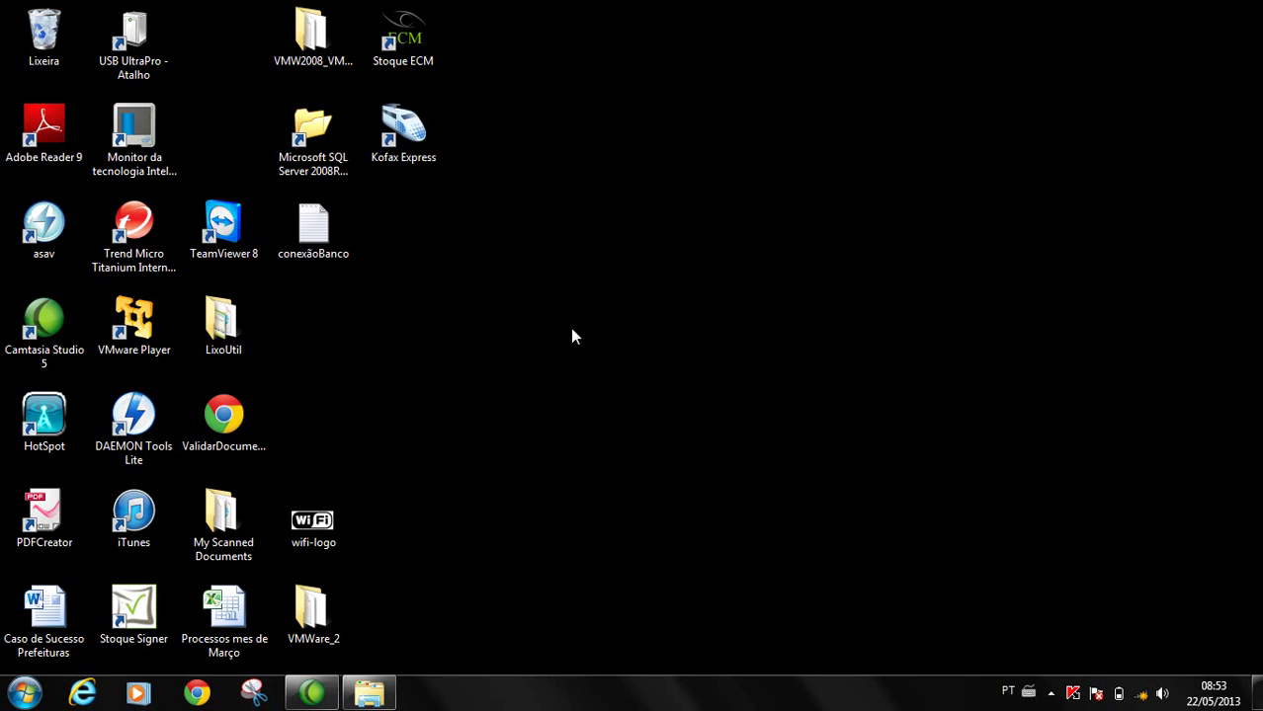
pyautogui.click(24, 693)
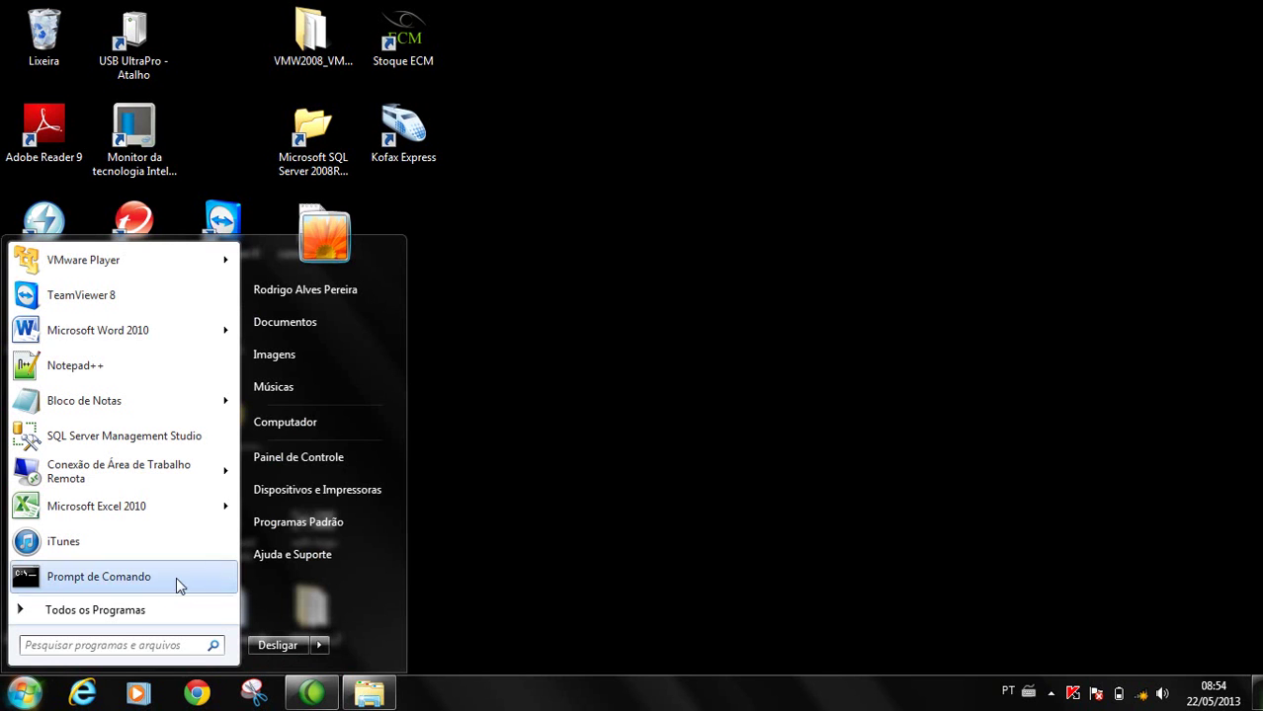
pyautogui.click(288, 458)
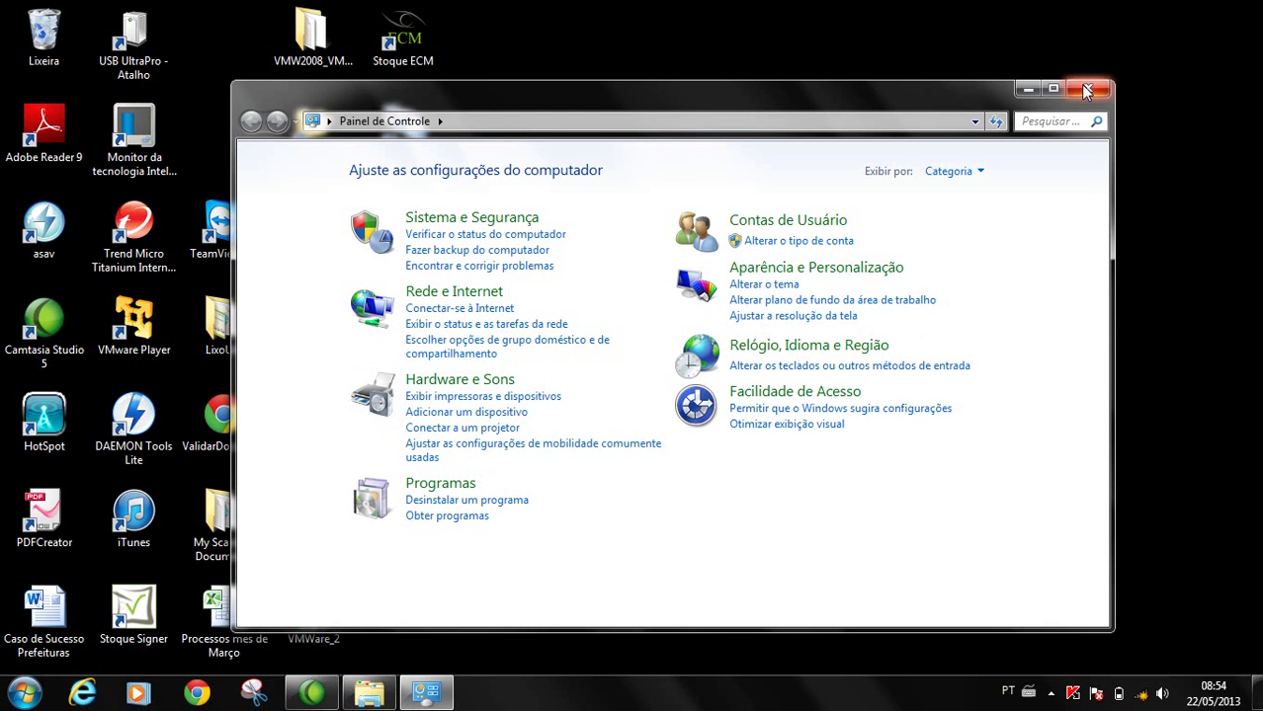
pyautogui.click(1082, 88)
# Step: Launch the installation disc from the SETUP_DISK drive (E:) and dismiss the Fujitsu product registration with the never-register option
pyautogui.click(24, 693)
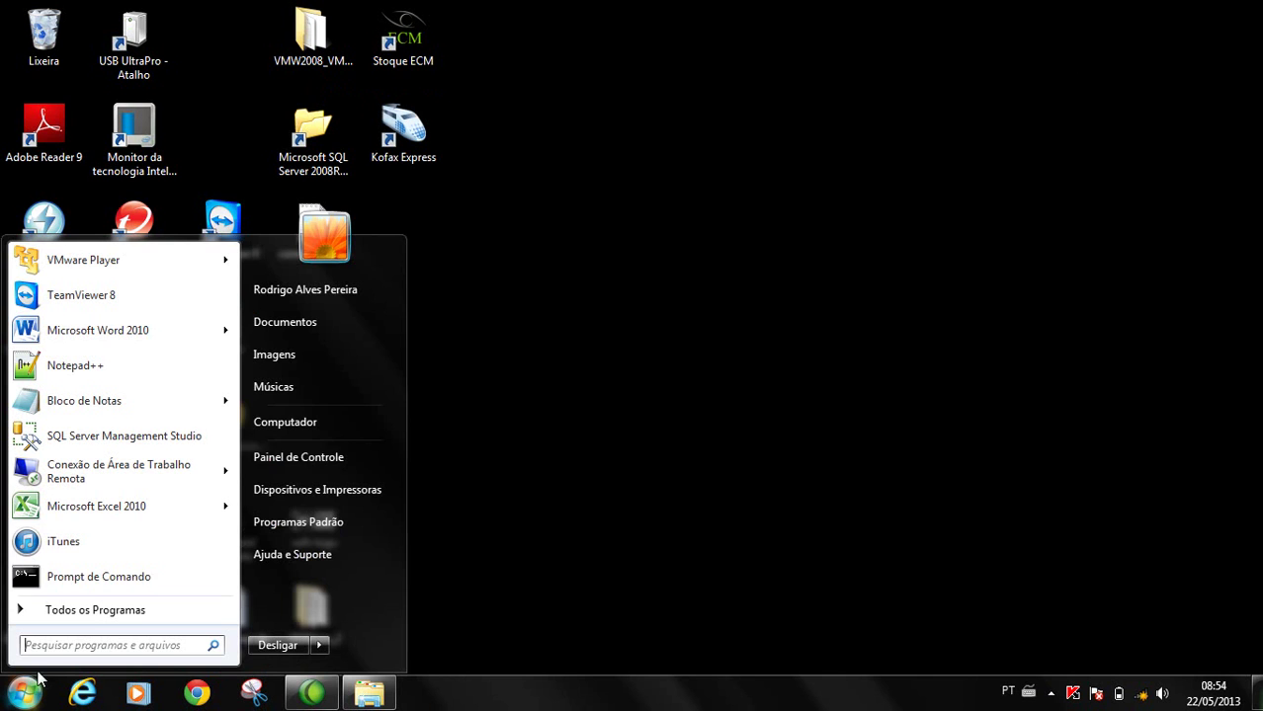
pyautogui.click(284, 422)
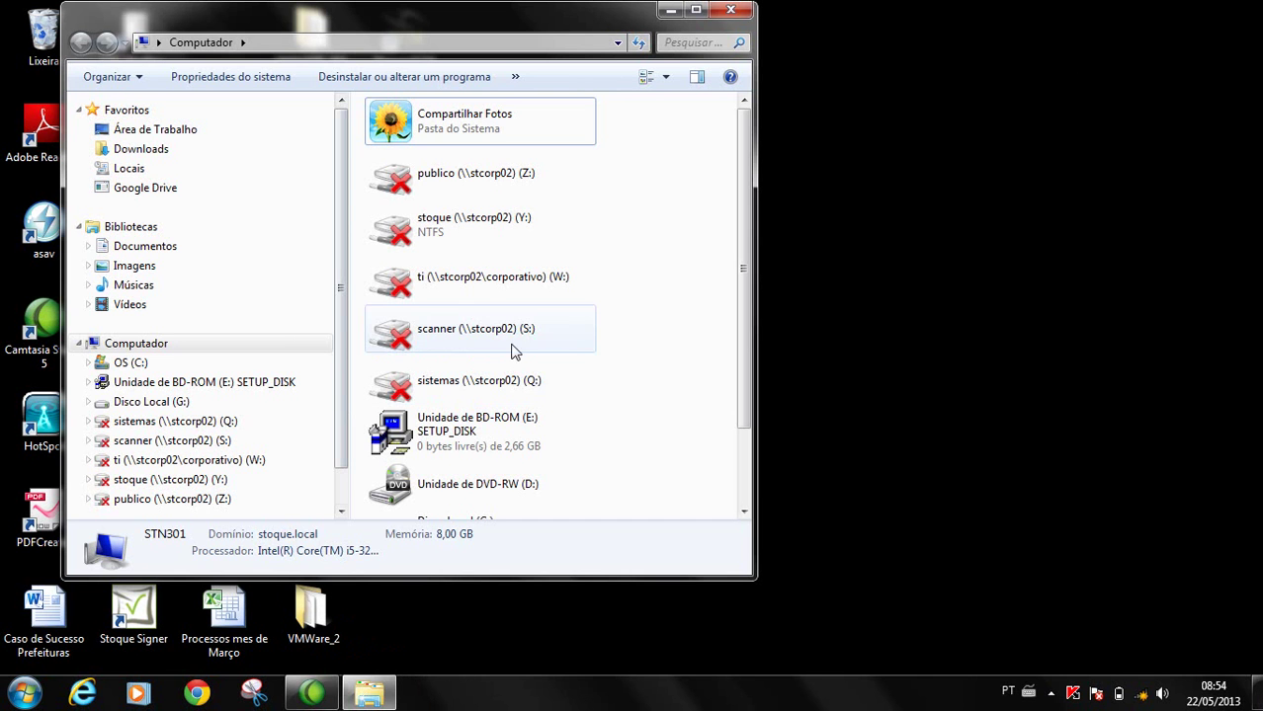
pyautogui.doubleClick(447, 432)
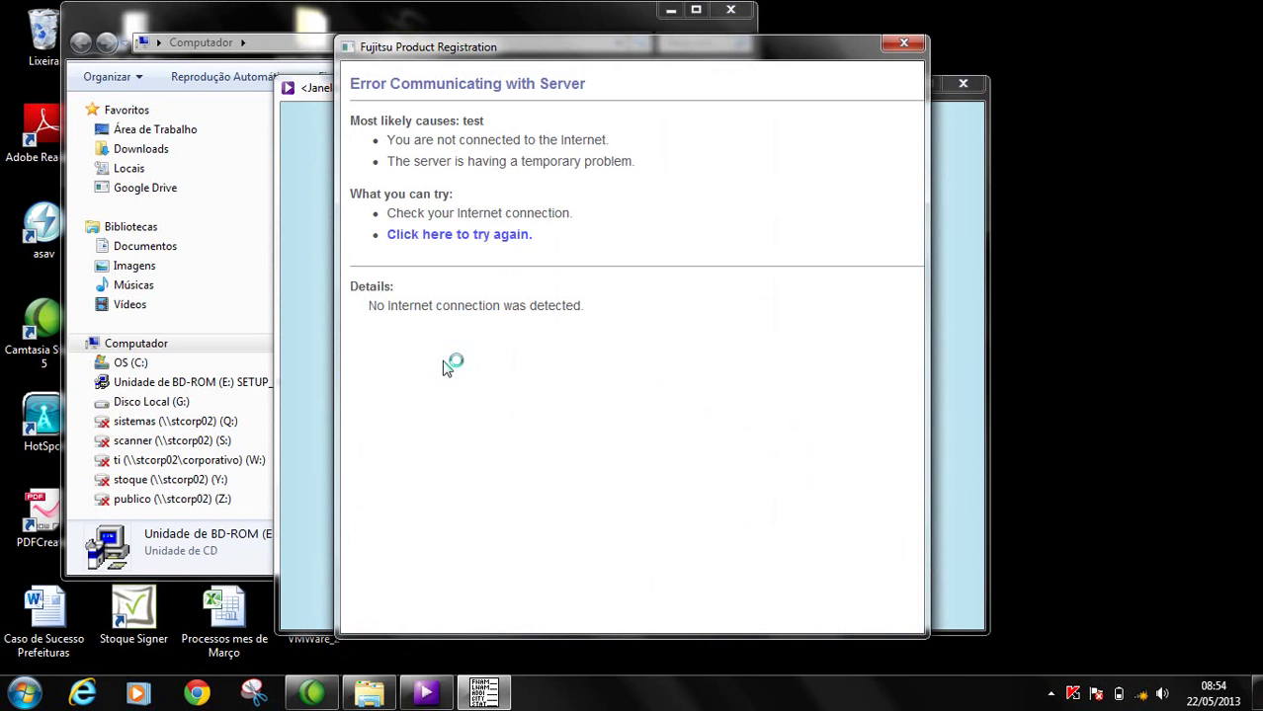
pyautogui.click(900, 41)
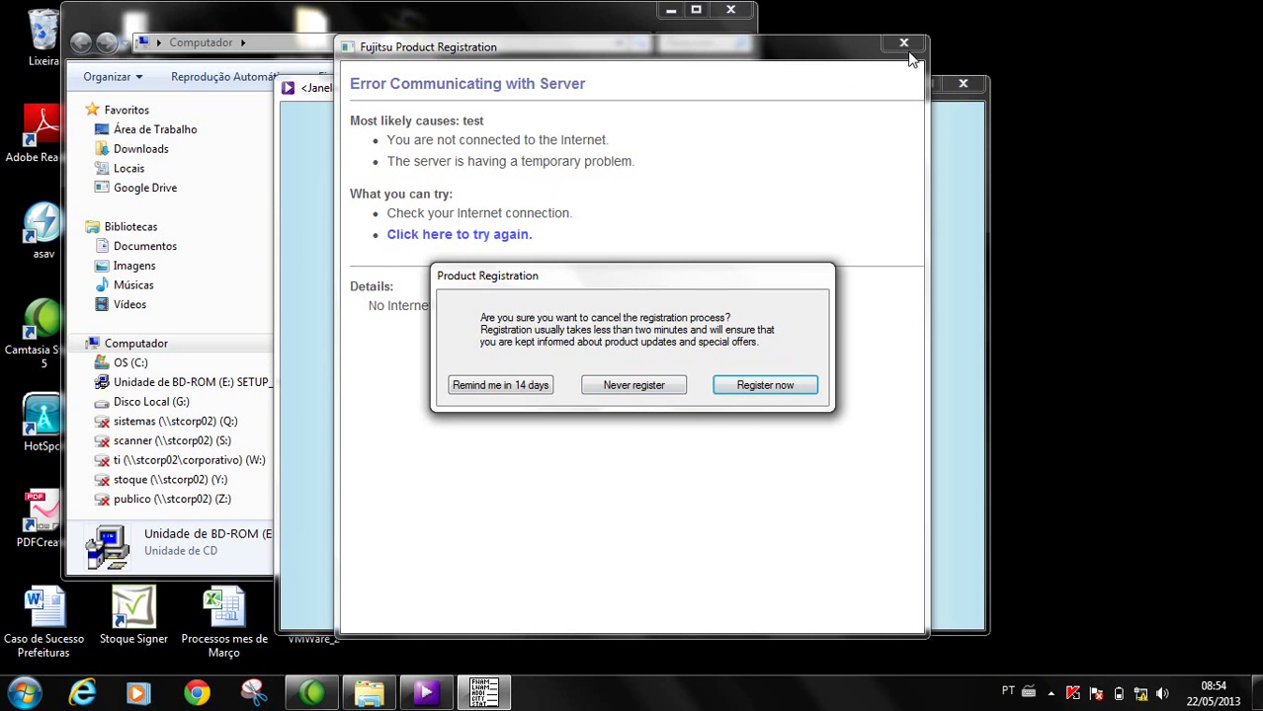
pyautogui.click(638, 390)
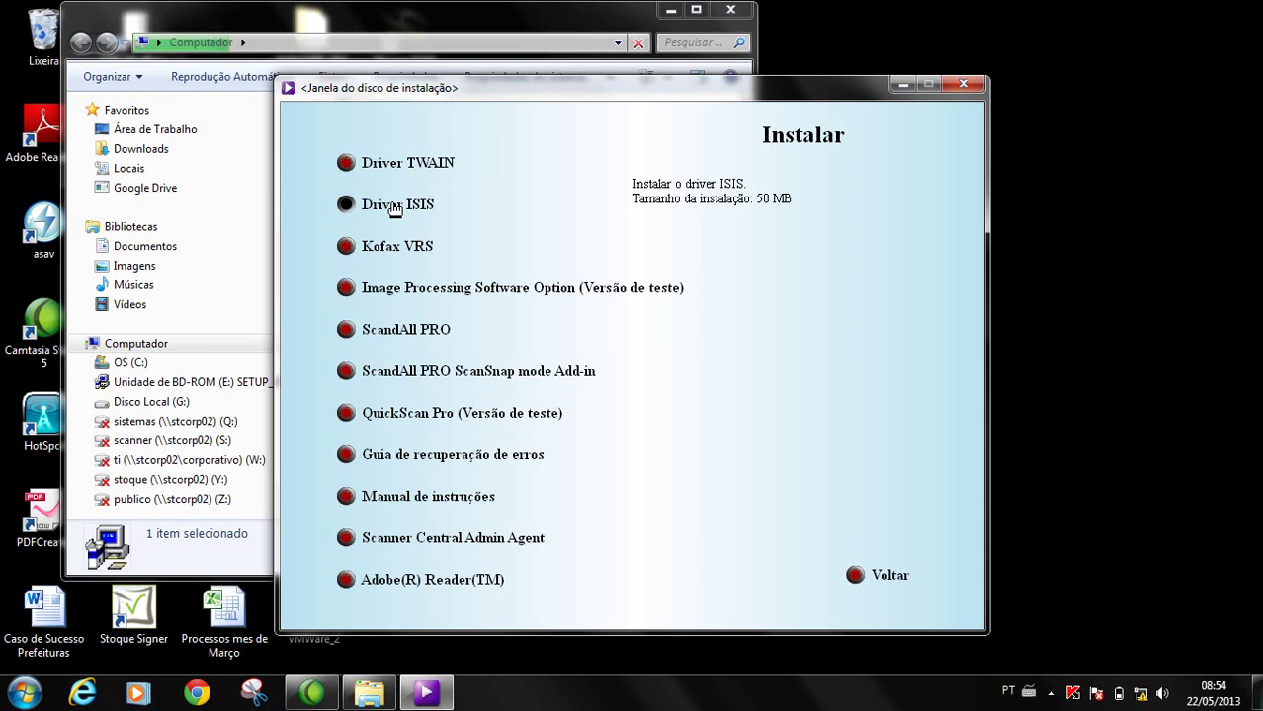
# Step: Run the Driver ISIS setup in Português (Brasileiro) with all listed features selected, finish it, and close the disc and Computador windows
pyautogui.click(393, 206)
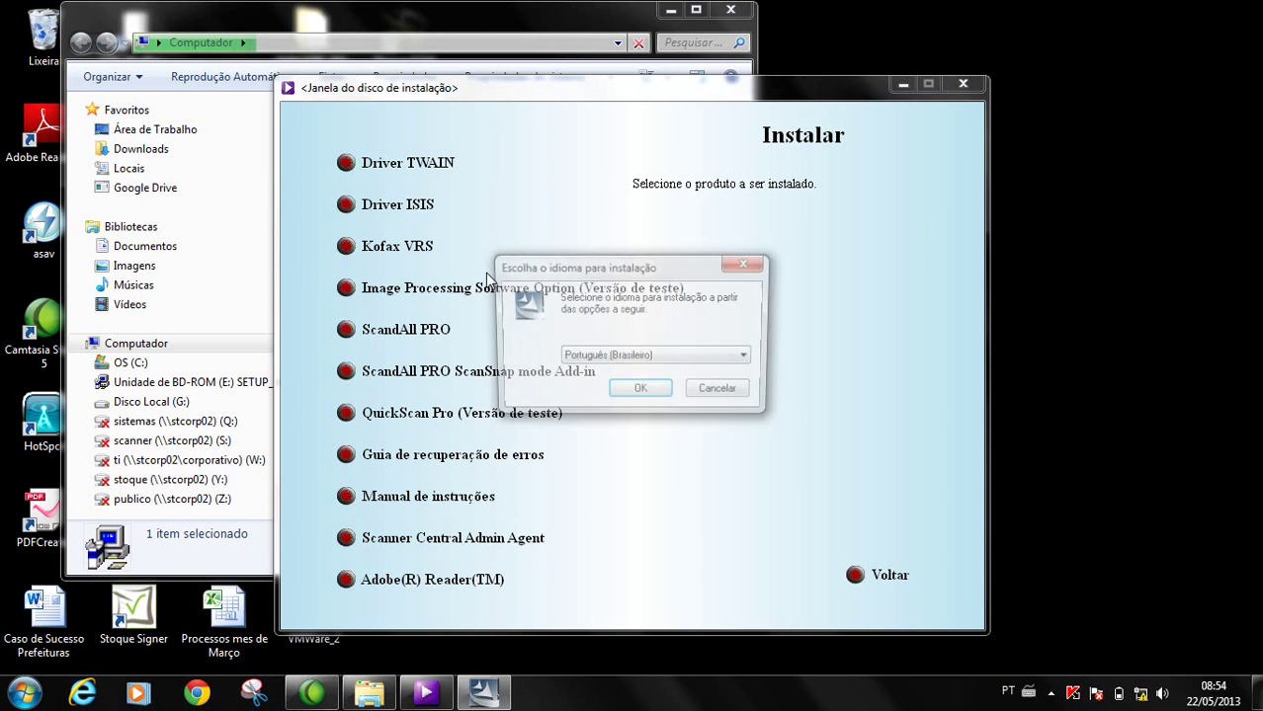
pyautogui.click(638, 394)
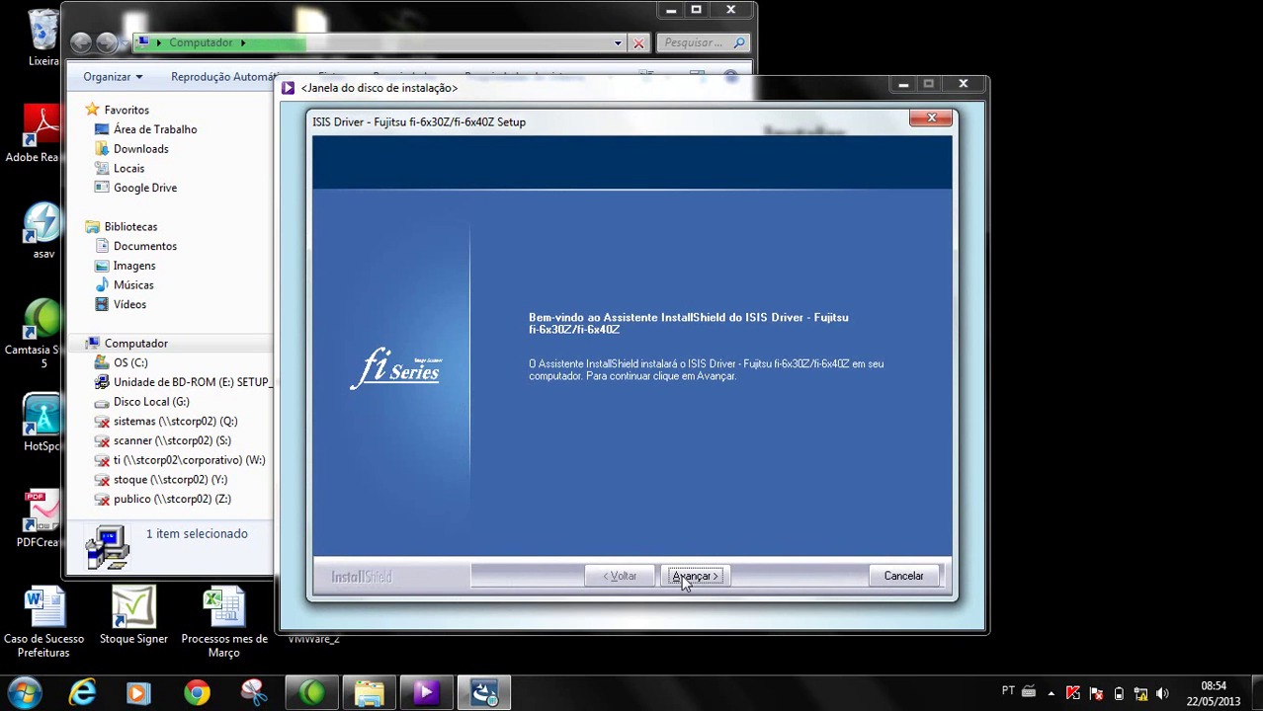
pyautogui.click(688, 581)
pyautogui.click(691, 581)
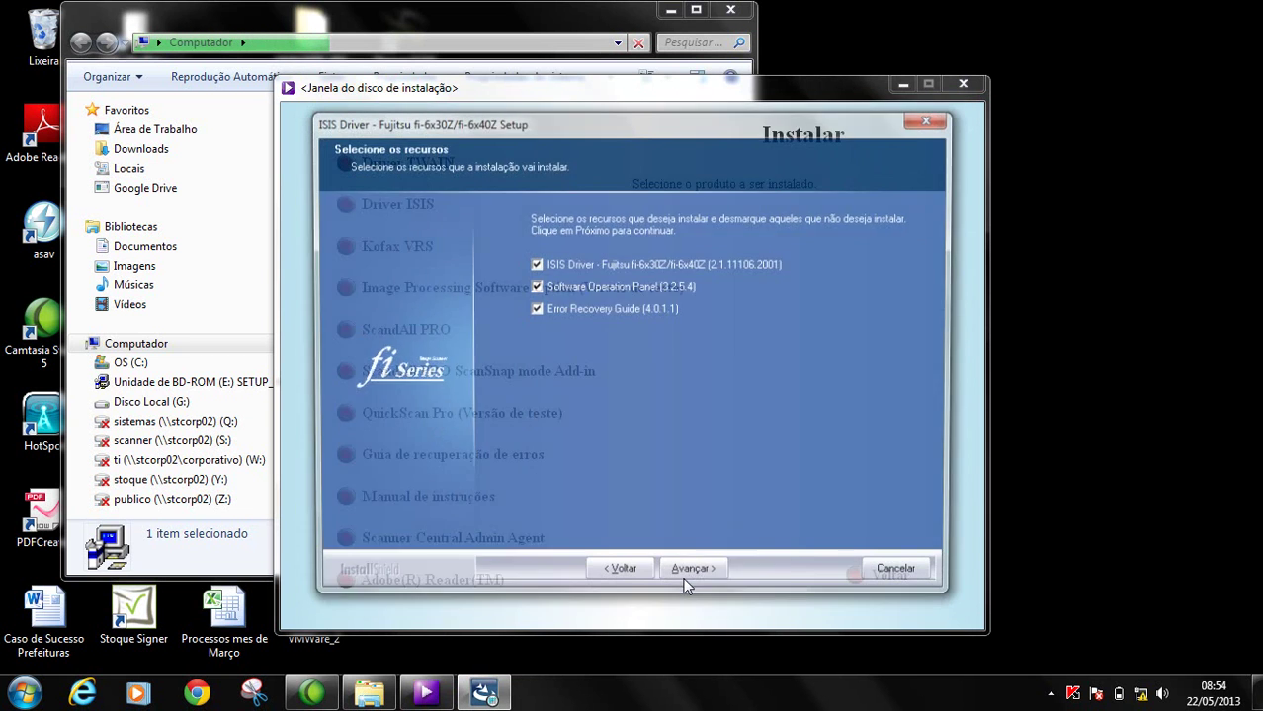
pyautogui.click(690, 581)
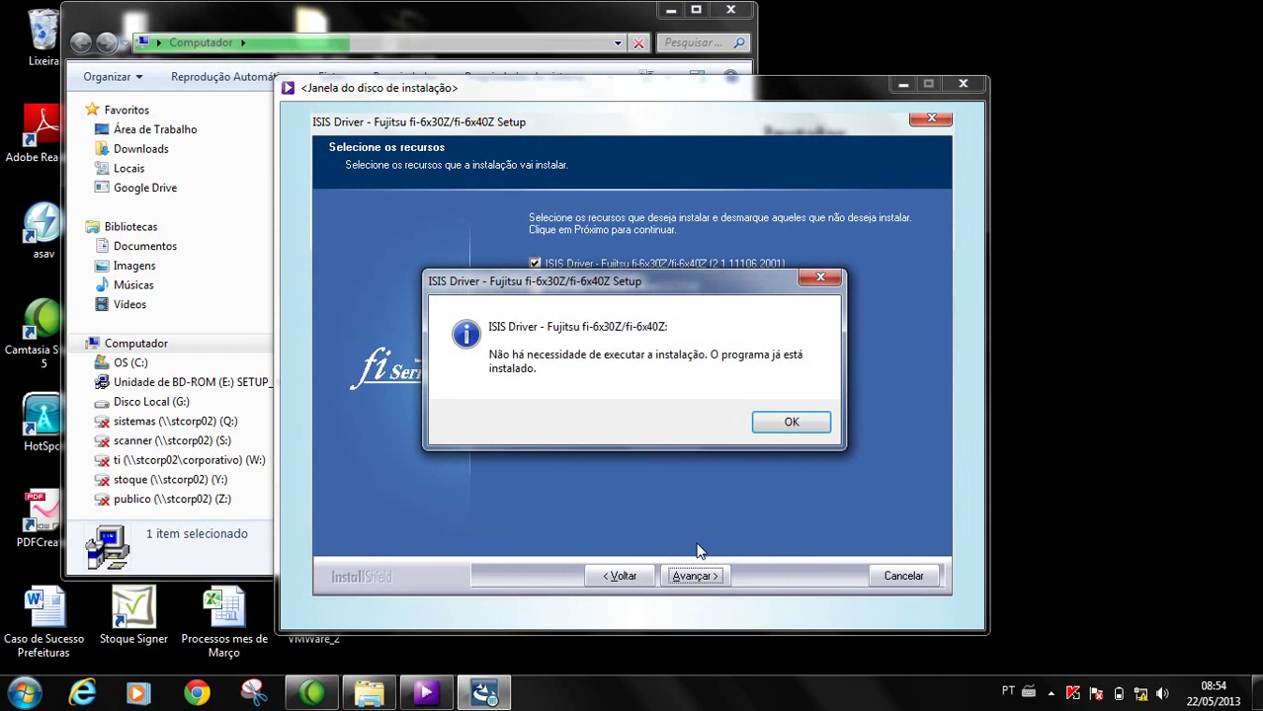
pyautogui.click(787, 426)
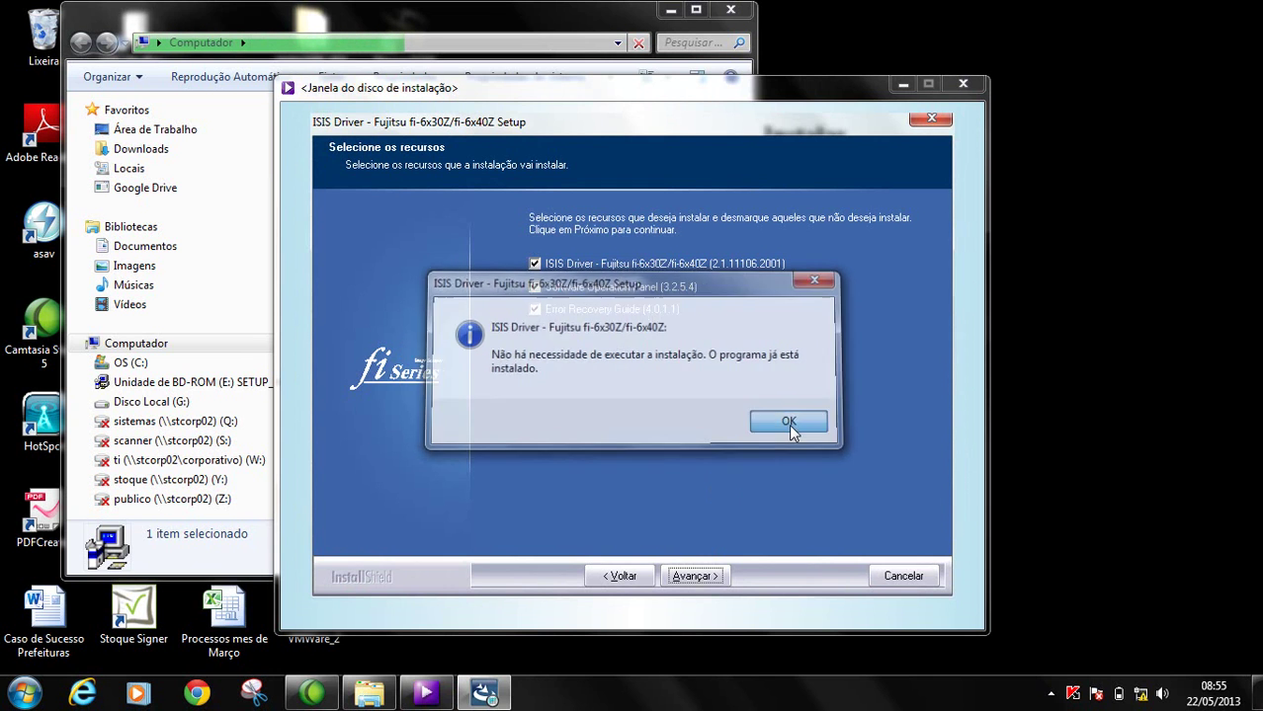
pyautogui.click(779, 425)
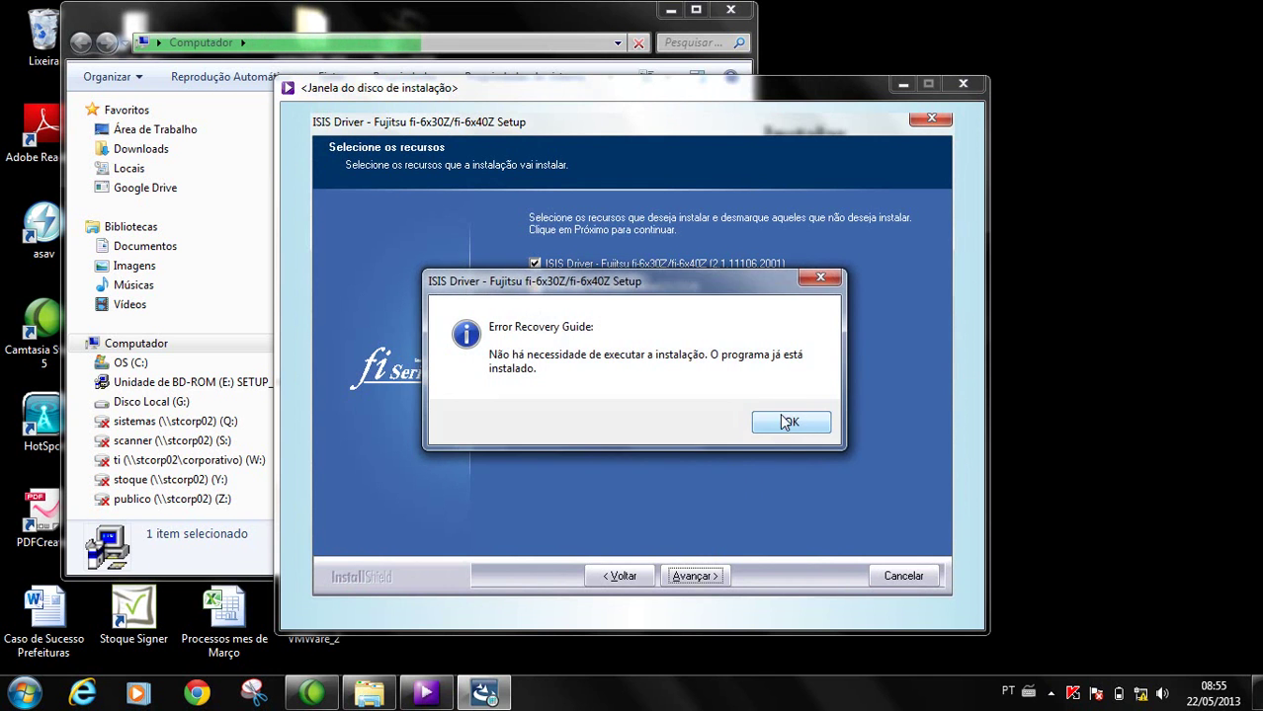
pyautogui.click(786, 425)
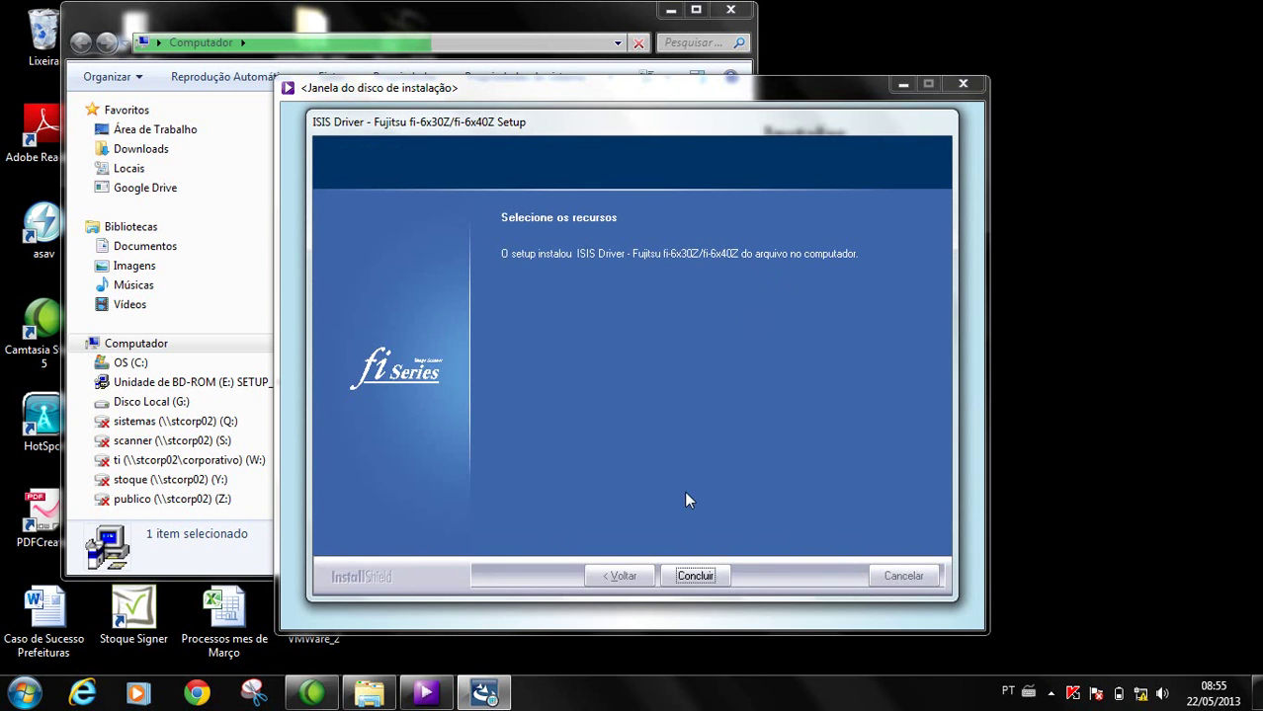
pyautogui.click(691, 575)
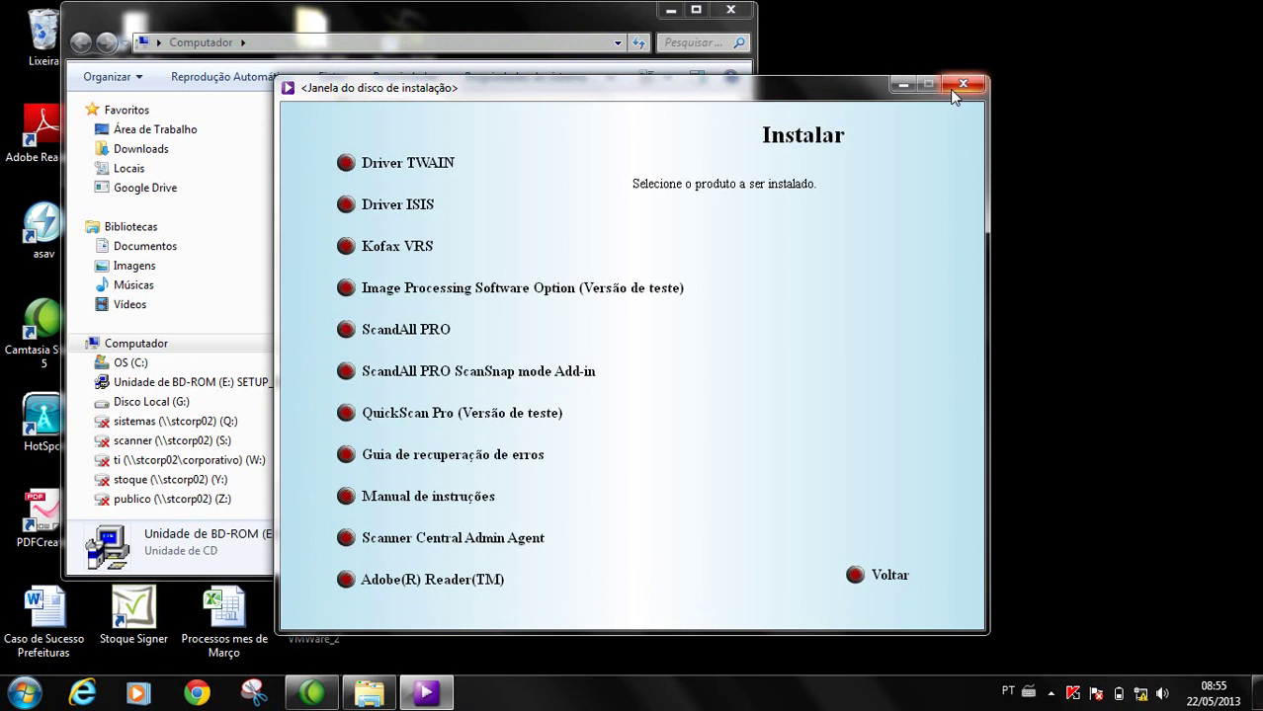
pyautogui.click(957, 87)
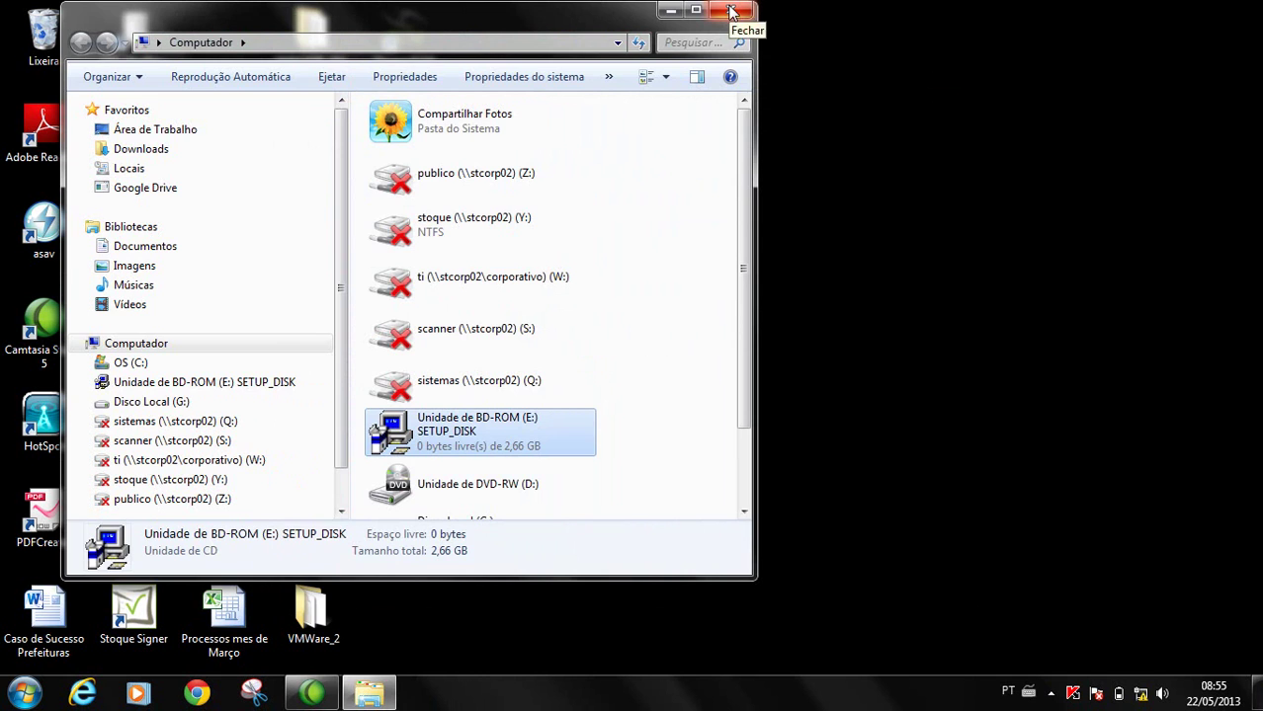
pyautogui.click(731, 11)
# Step: Open the Kofax Express 3.1 folder under Stoque\Instaladores Stoque on Disco Local (G:)
pyautogui.click(23, 692)
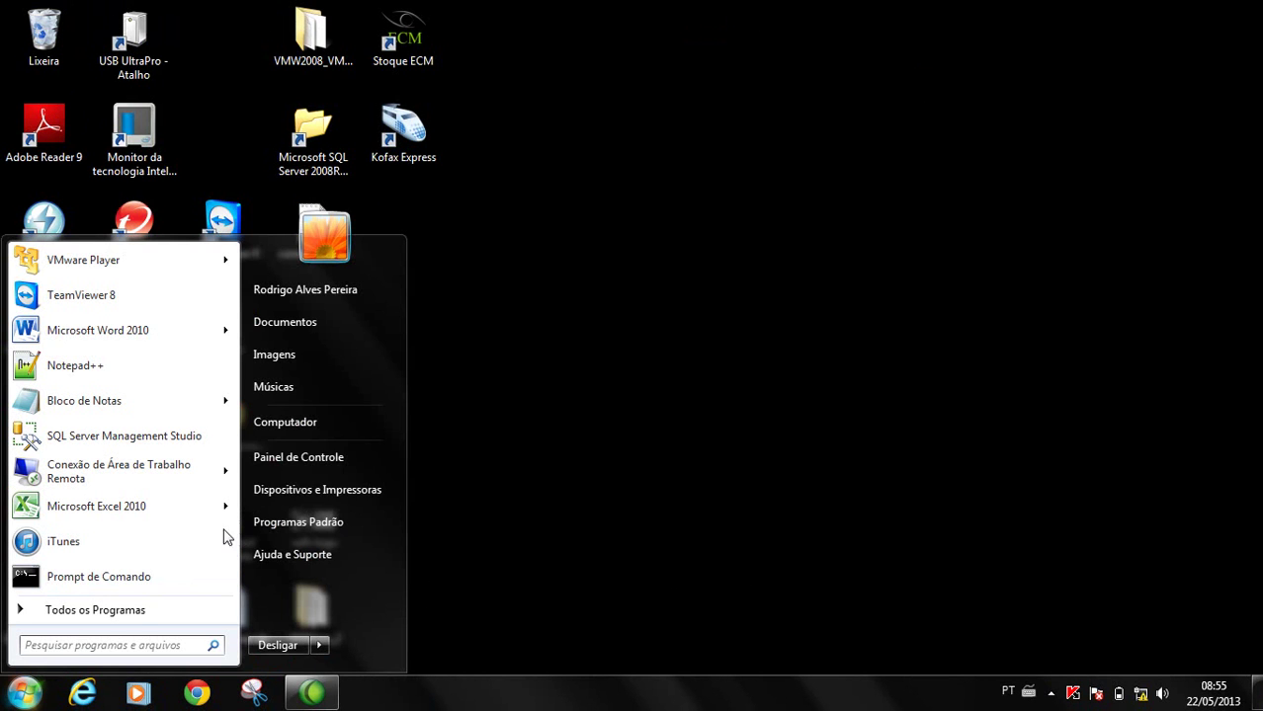
pyautogui.click(298, 423)
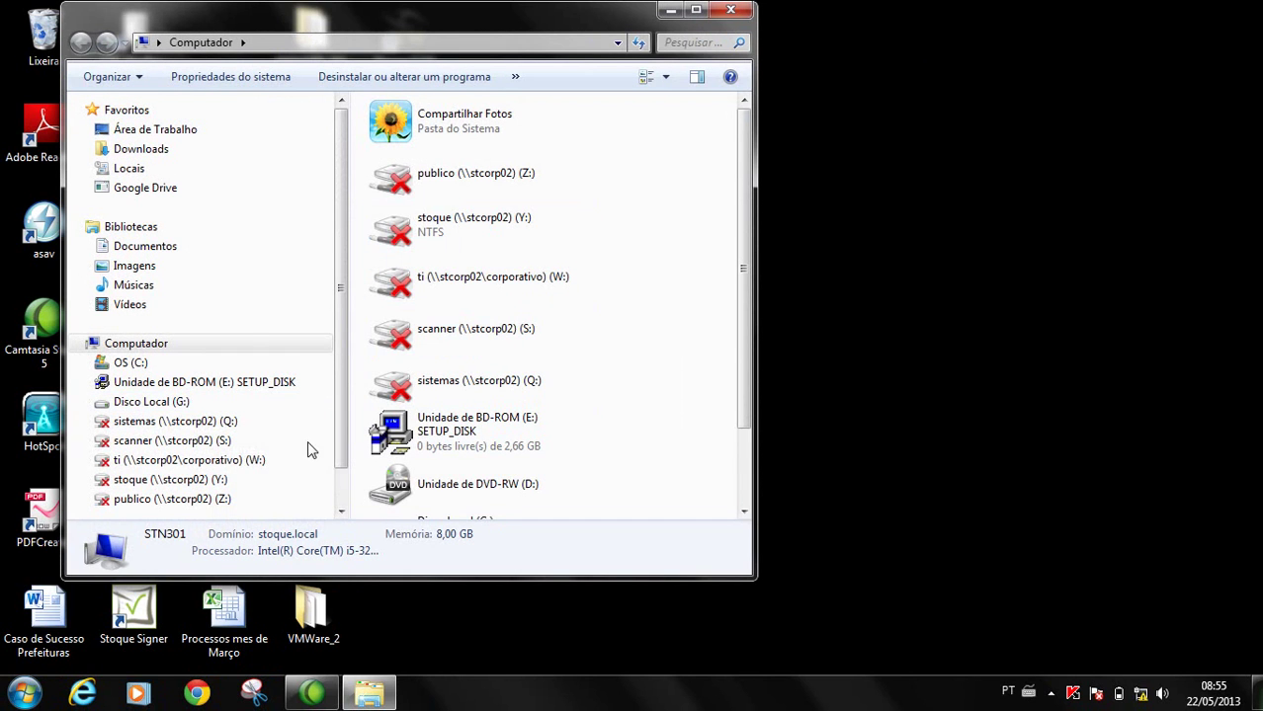
pyautogui.click(164, 403)
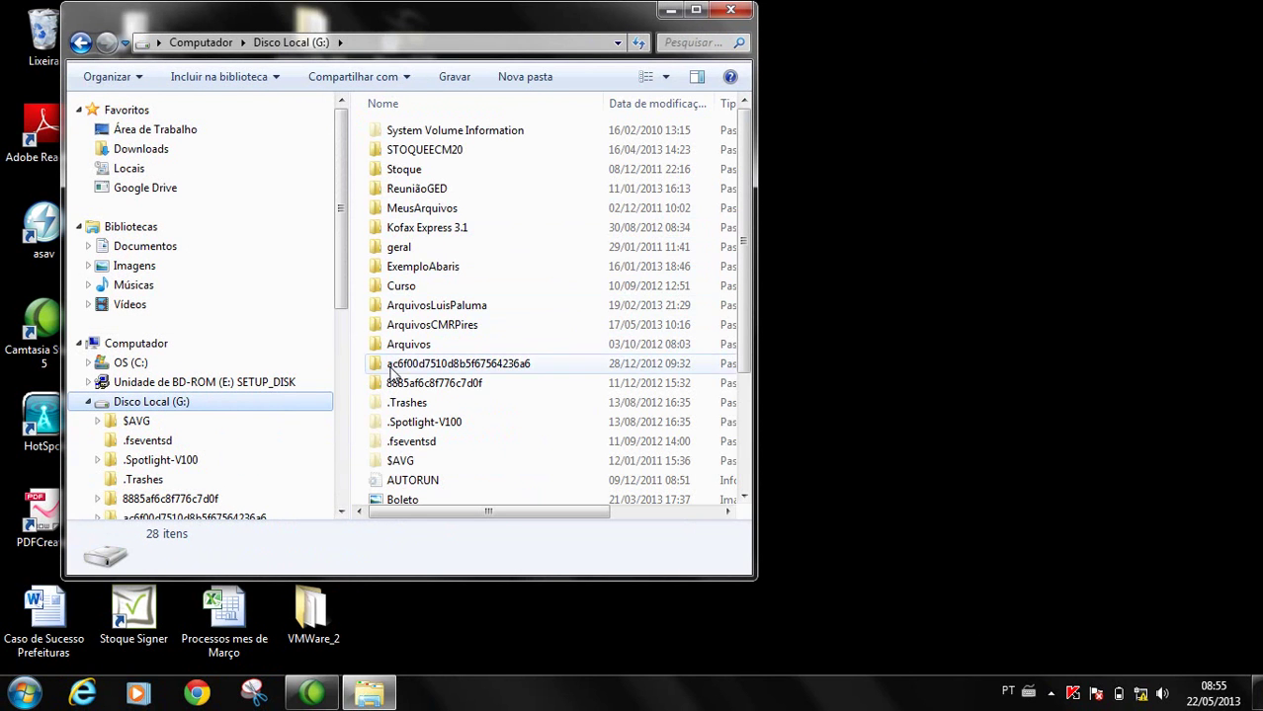
pyautogui.doubleClick(405, 170)
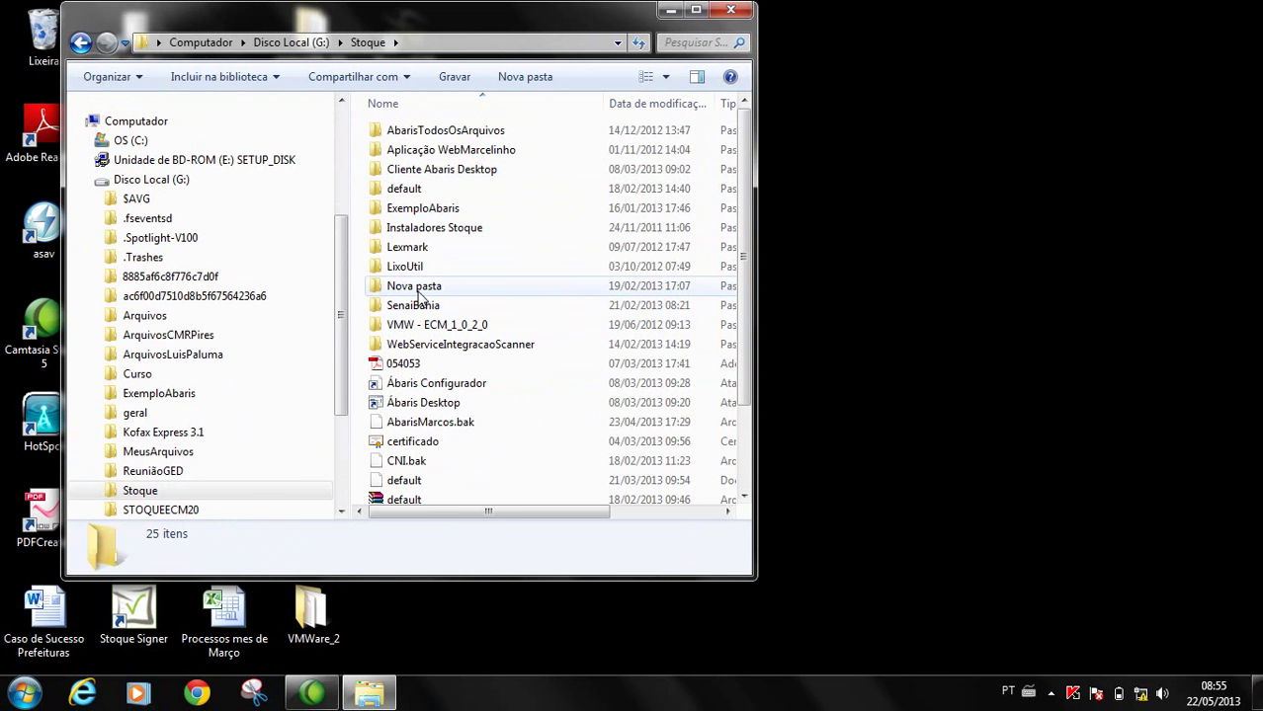
pyautogui.doubleClick(427, 229)
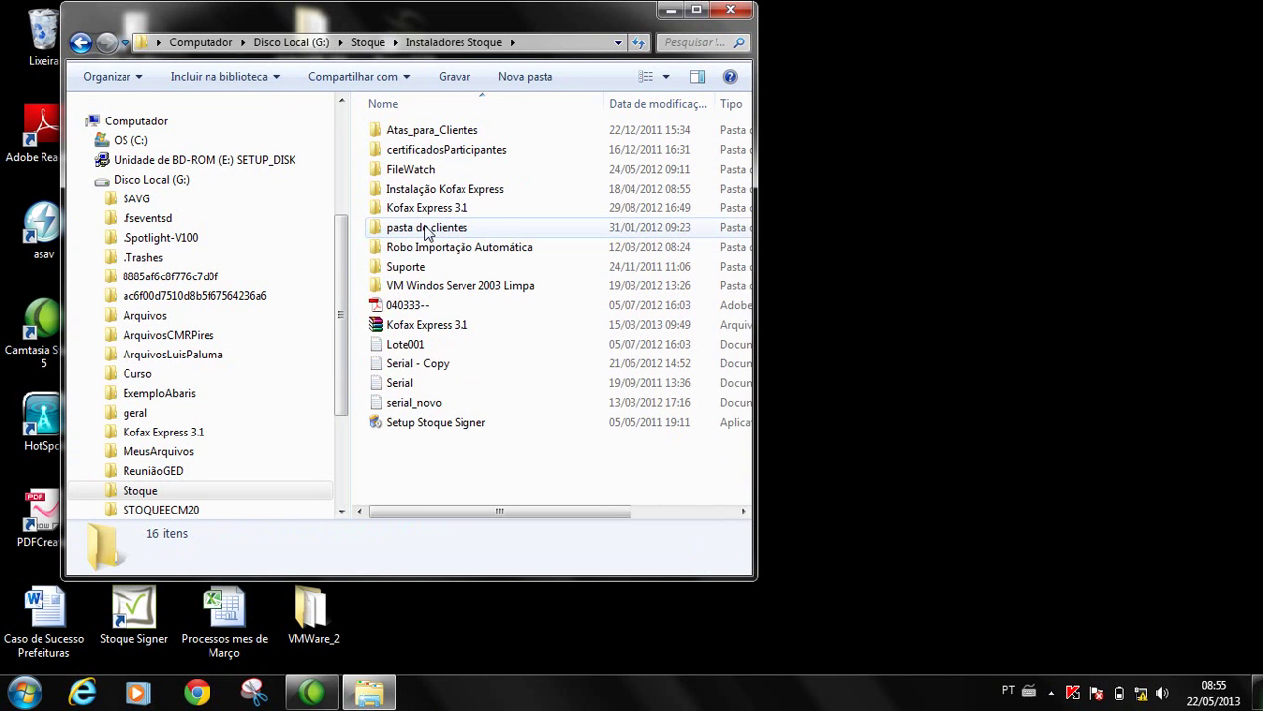
pyautogui.doubleClick(427, 207)
# Step: Run the setup application in the Kofax Express 3.1 folder and start the Kofax Express installation
pyautogui.scroll(-7, 410, 336)
pyautogui.scroll(-1, 410, 336)
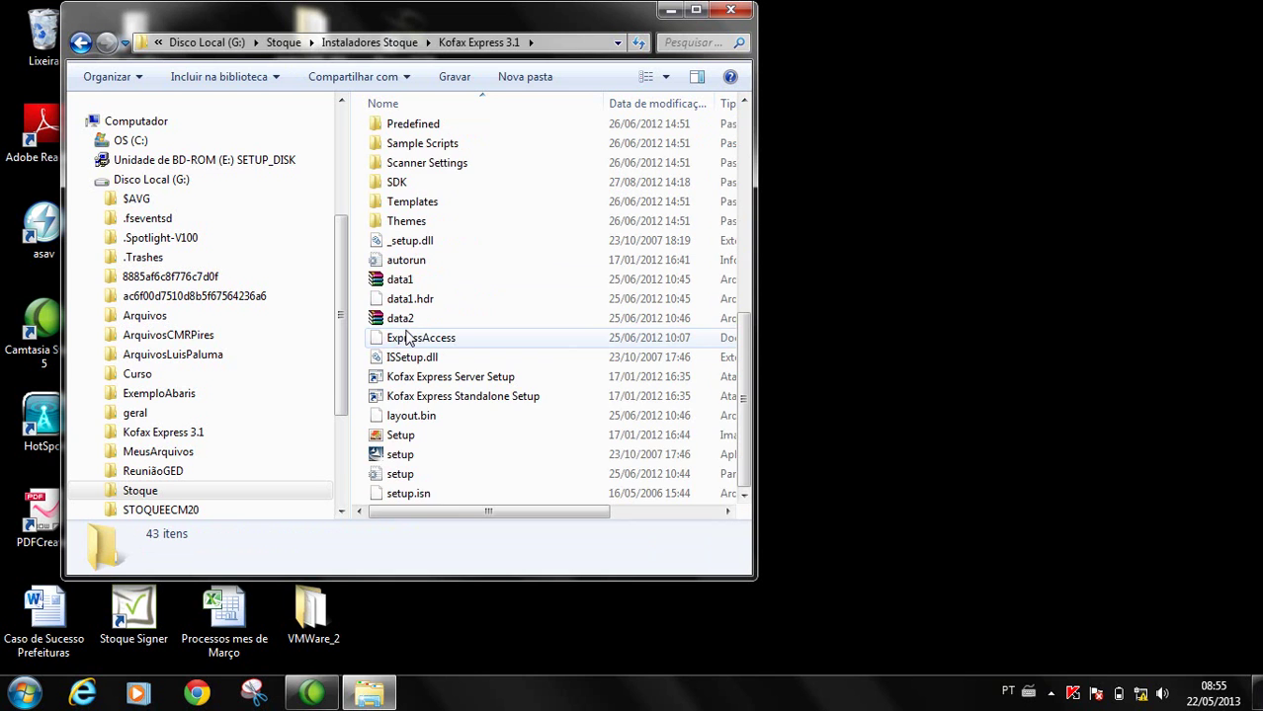
pyautogui.click(405, 456)
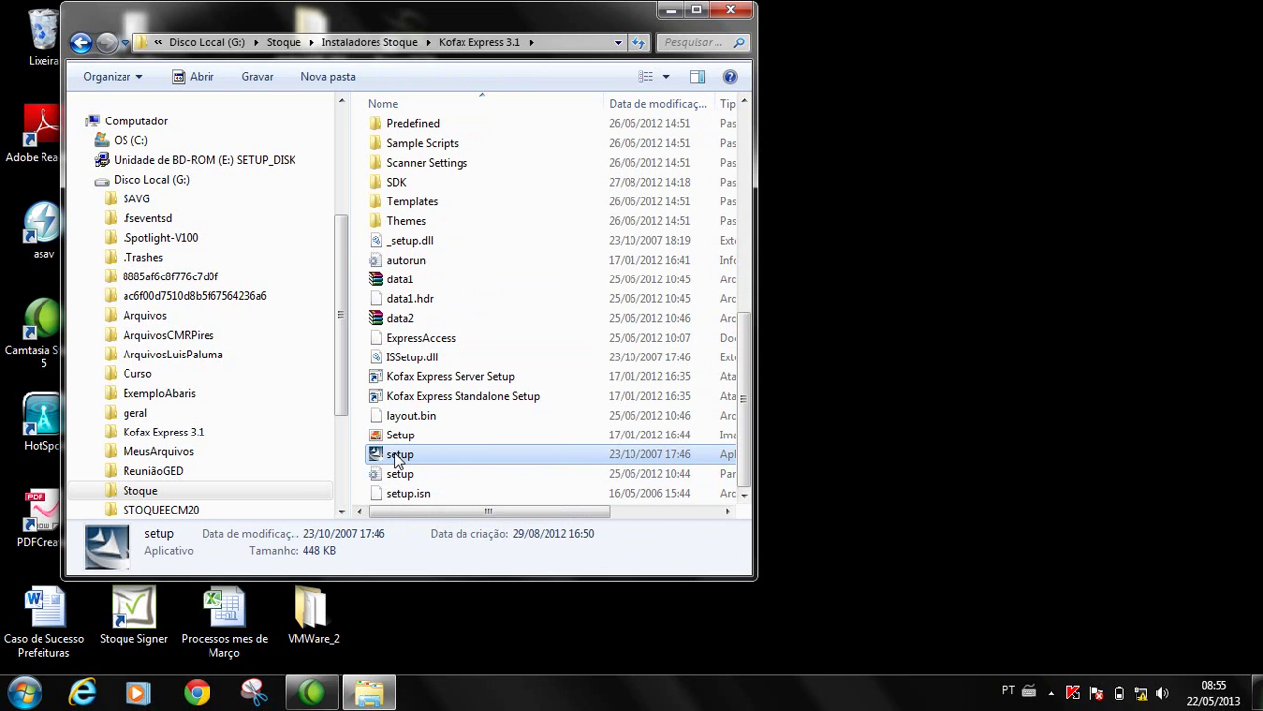
pyautogui.doubleClick(400, 458)
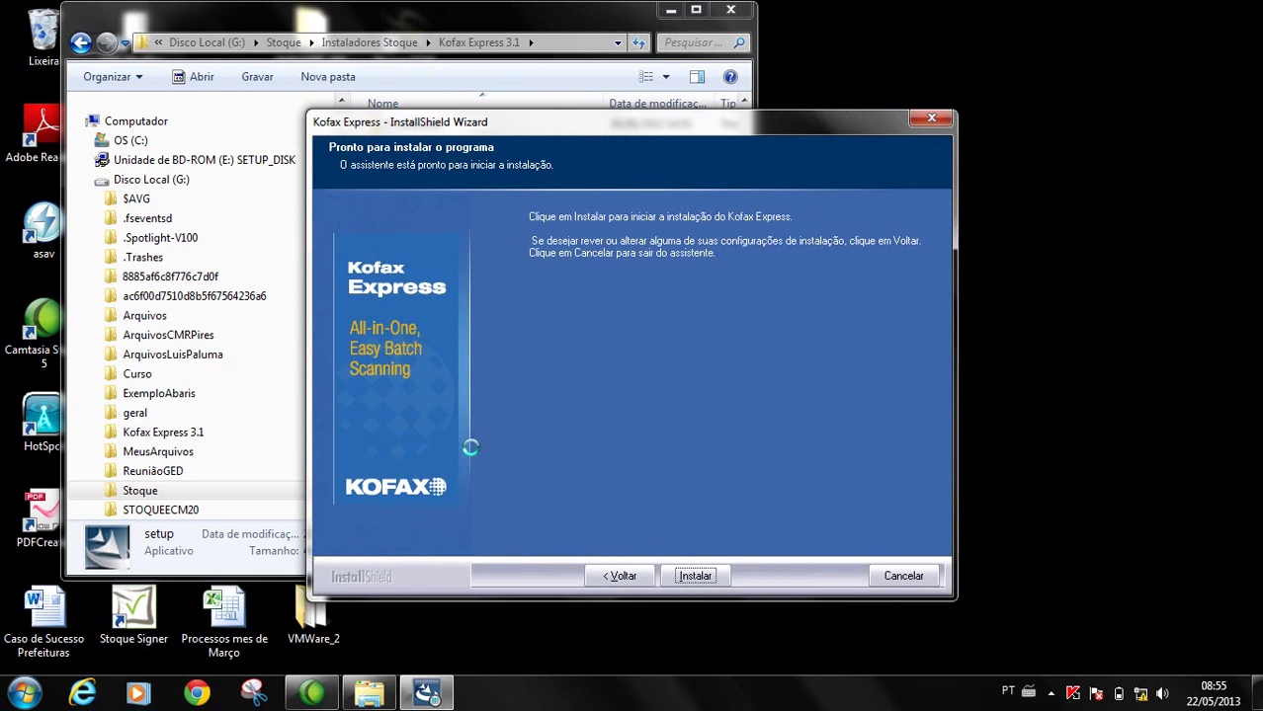
pyautogui.click(694, 576)
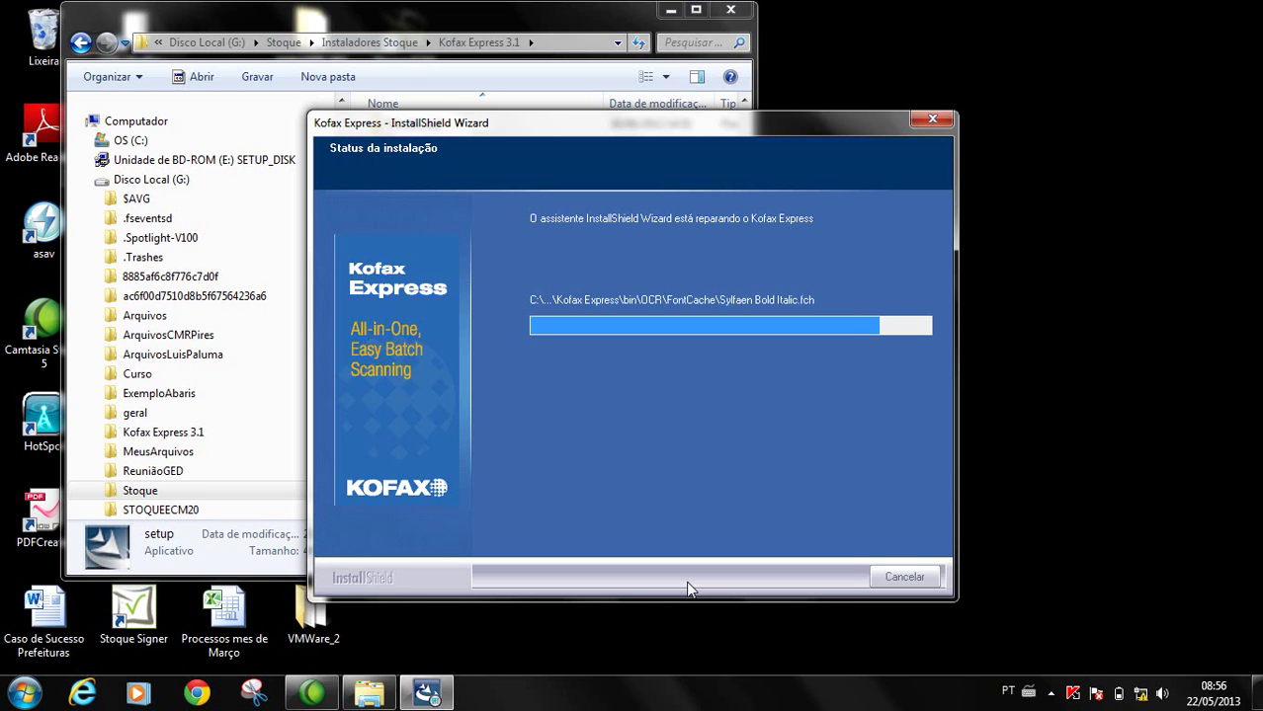
# Step: Bring up the Dispositivos e Impressoras window to check the devices while the installation runs, and close it
pyautogui.click(24, 694)
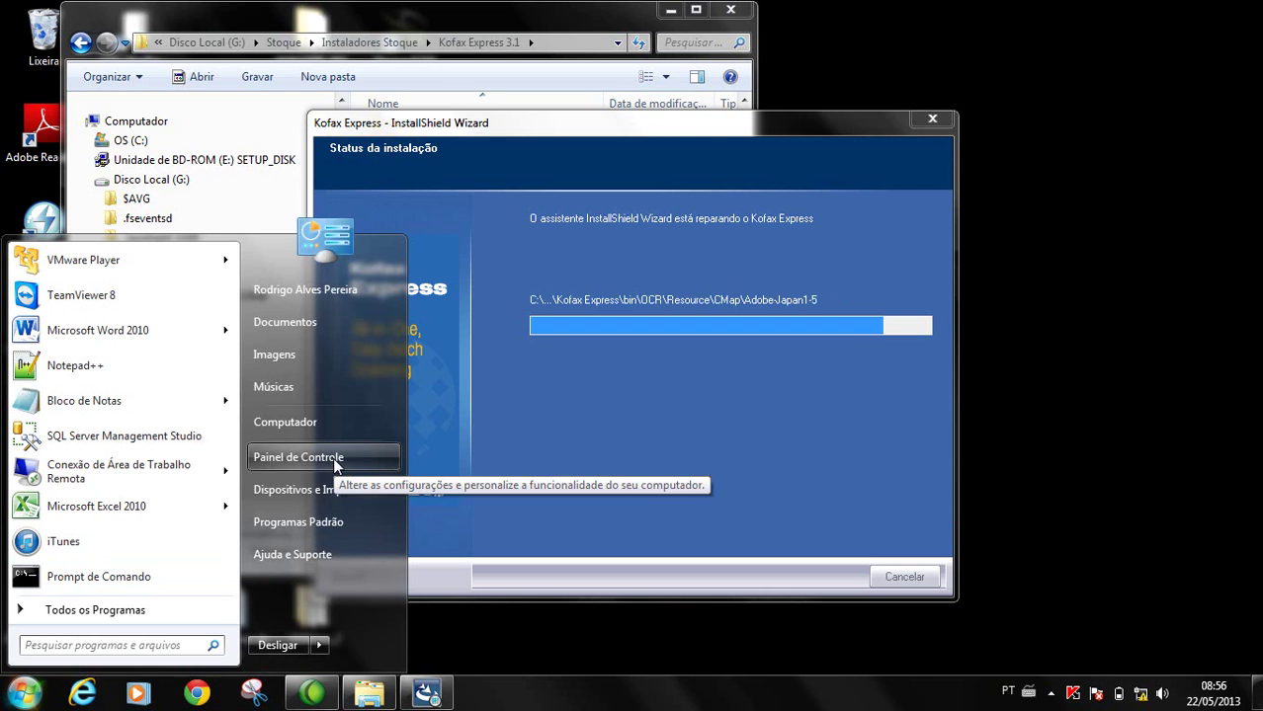
pyautogui.click(318, 487)
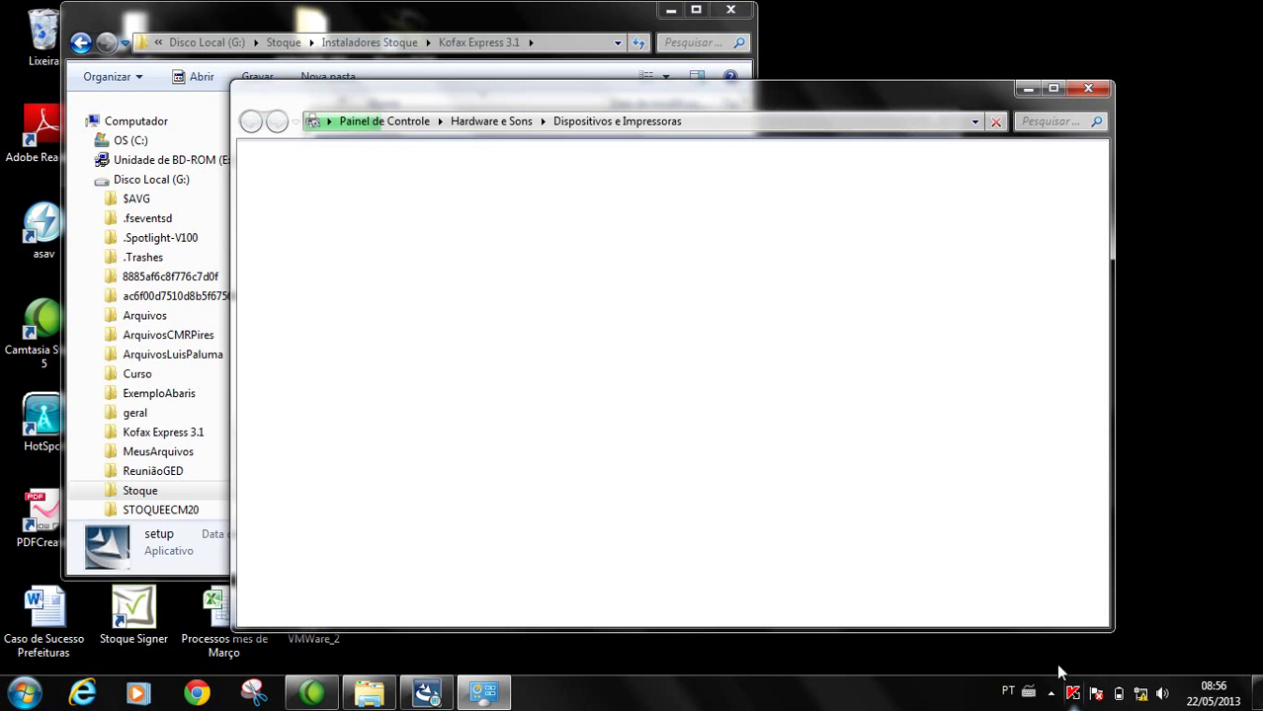
pyautogui.click(1088, 90)
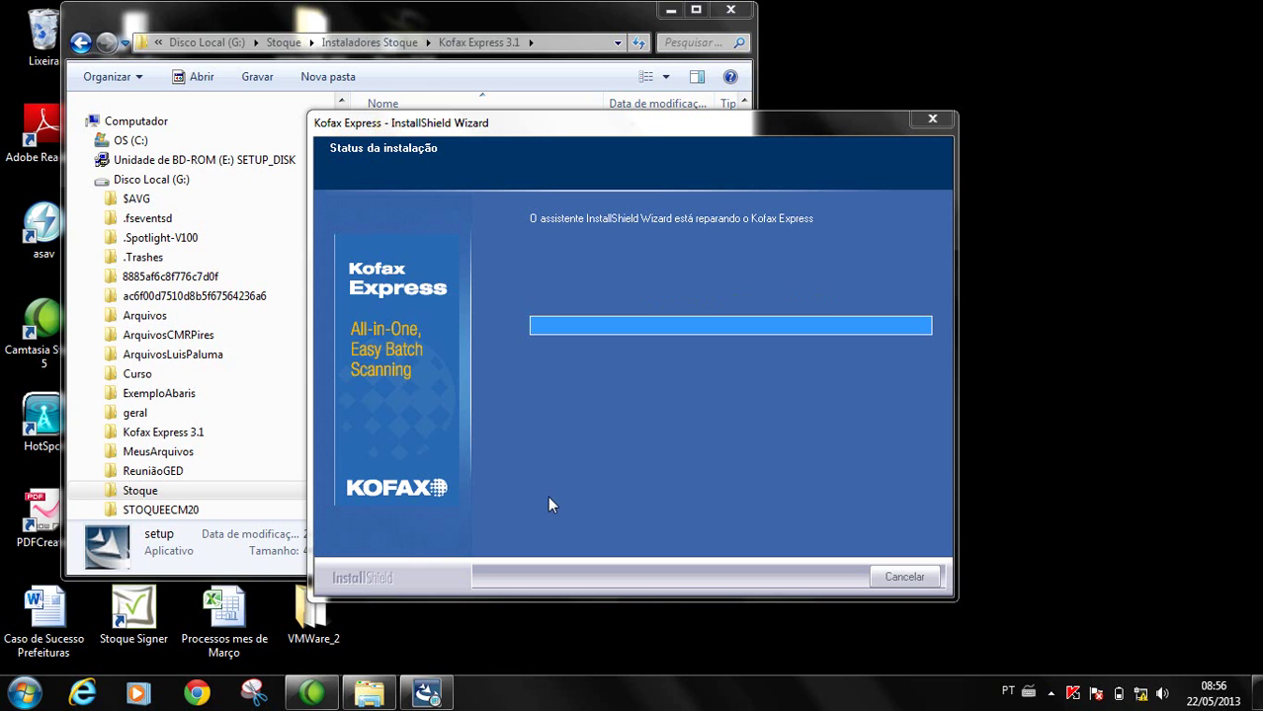
# Step: Open the Kofax folder inside ProgramData on drive OS (C:) in a new Computador window
pyautogui.click(24, 693)
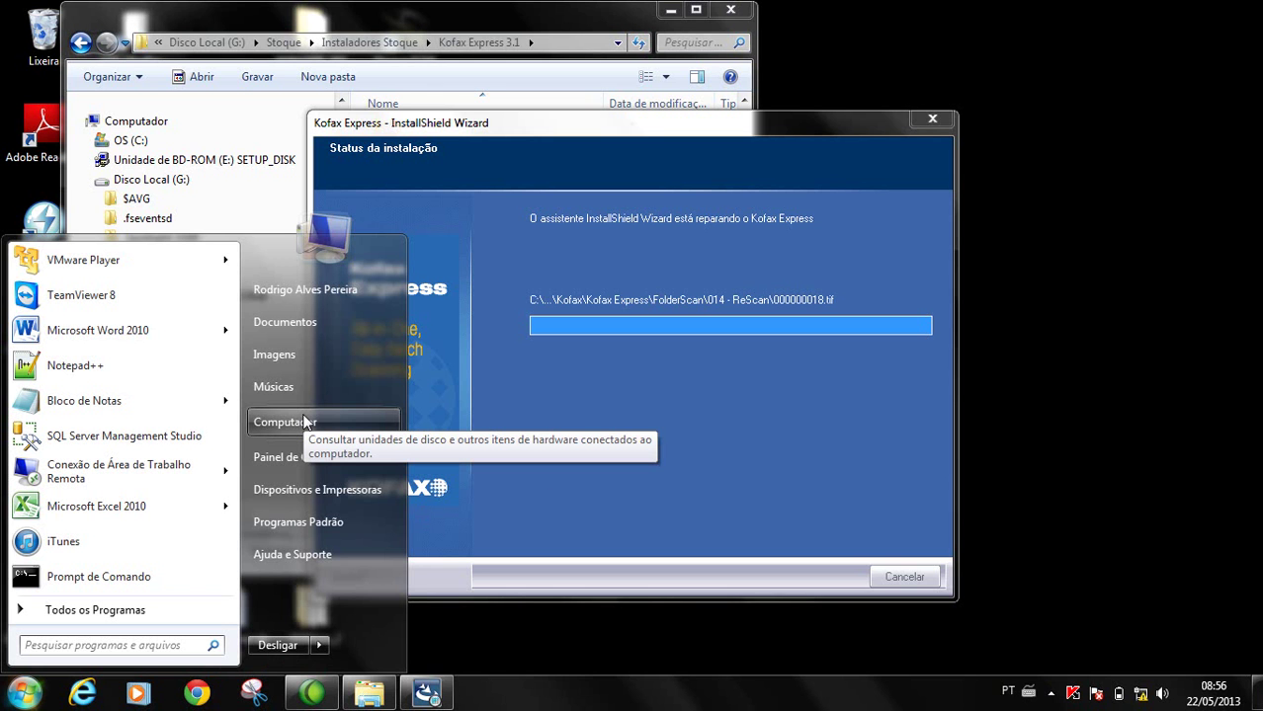
pyautogui.click(305, 422)
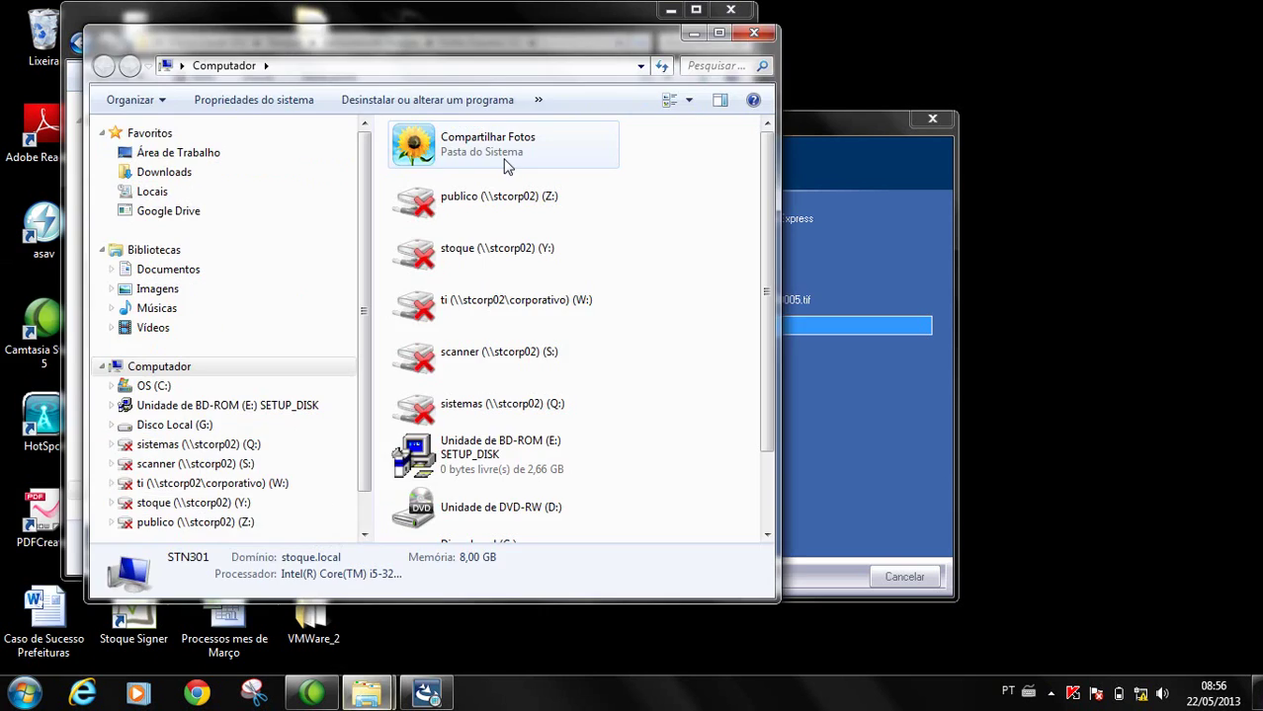
pyautogui.click(170, 387)
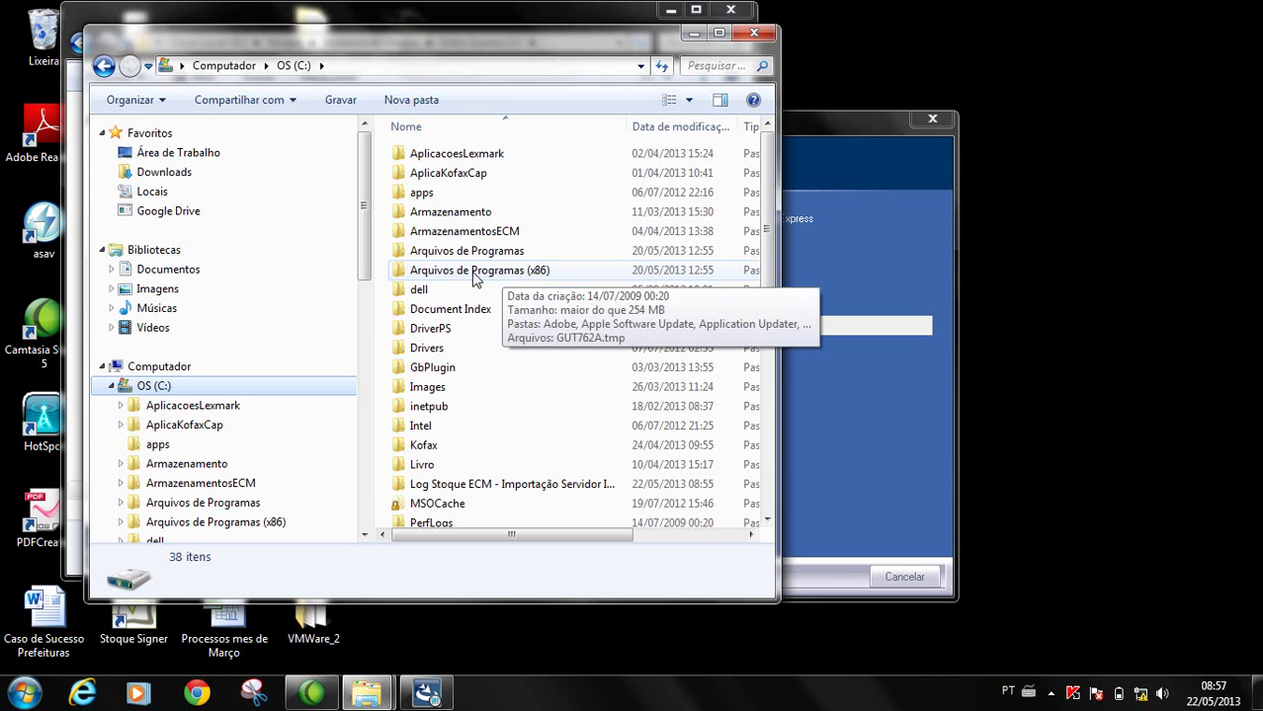
pyautogui.scroll(-2, 471, 306)
pyautogui.click(471, 332)
pyautogui.scroll(-4, 471, 332)
pyautogui.scroll(-3, 424, 464)
pyautogui.scroll(3, 437, 424)
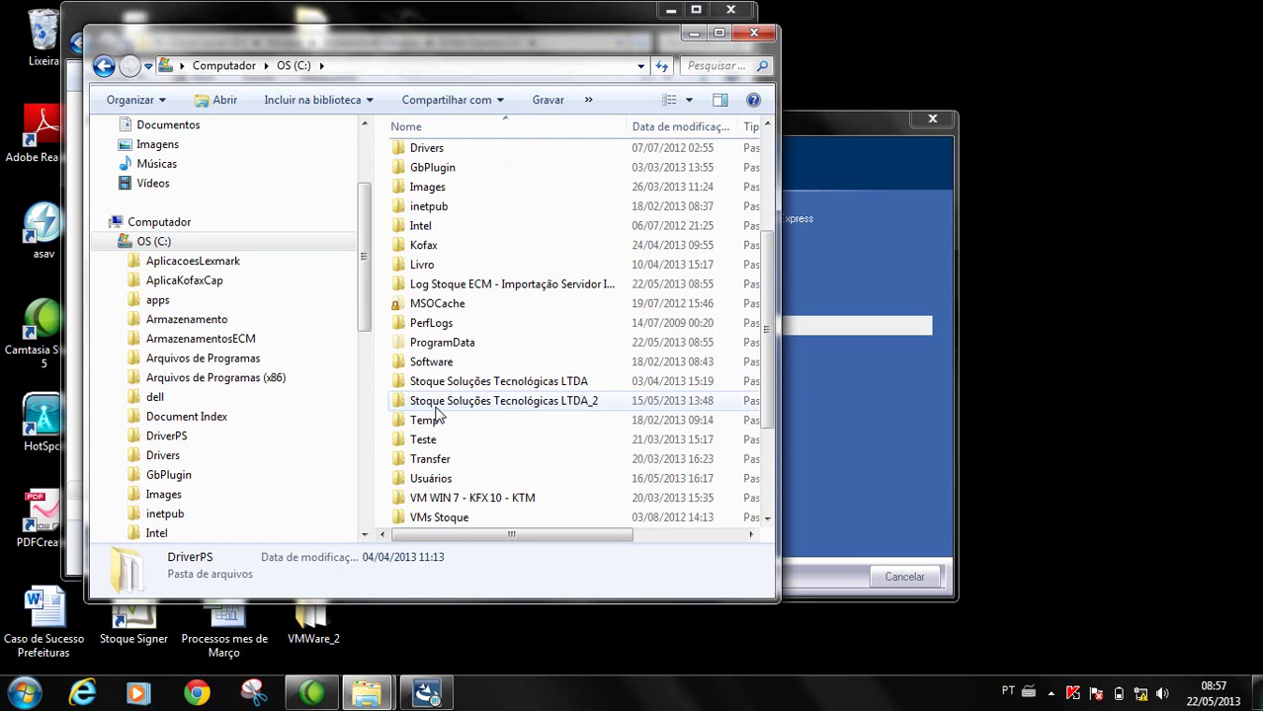
pyautogui.doubleClick(446, 342)
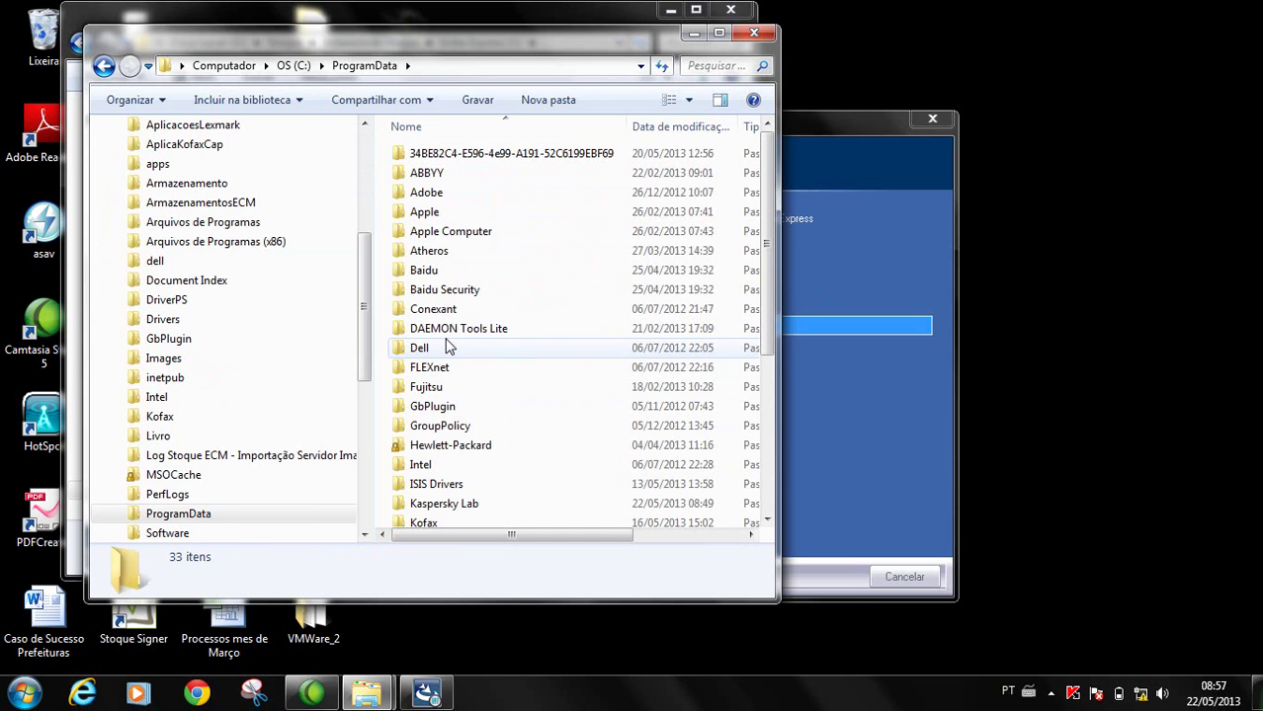
pyautogui.scroll(-2, 493, 341)
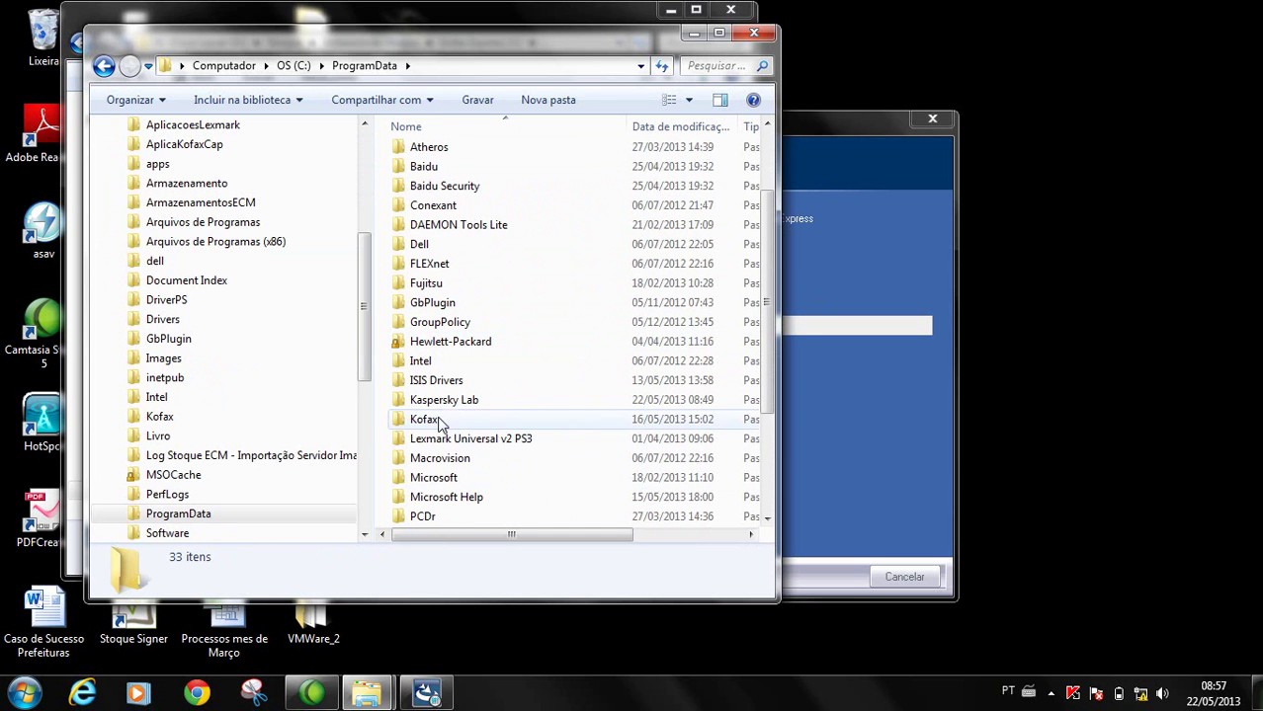
pyautogui.doubleClick(437, 422)
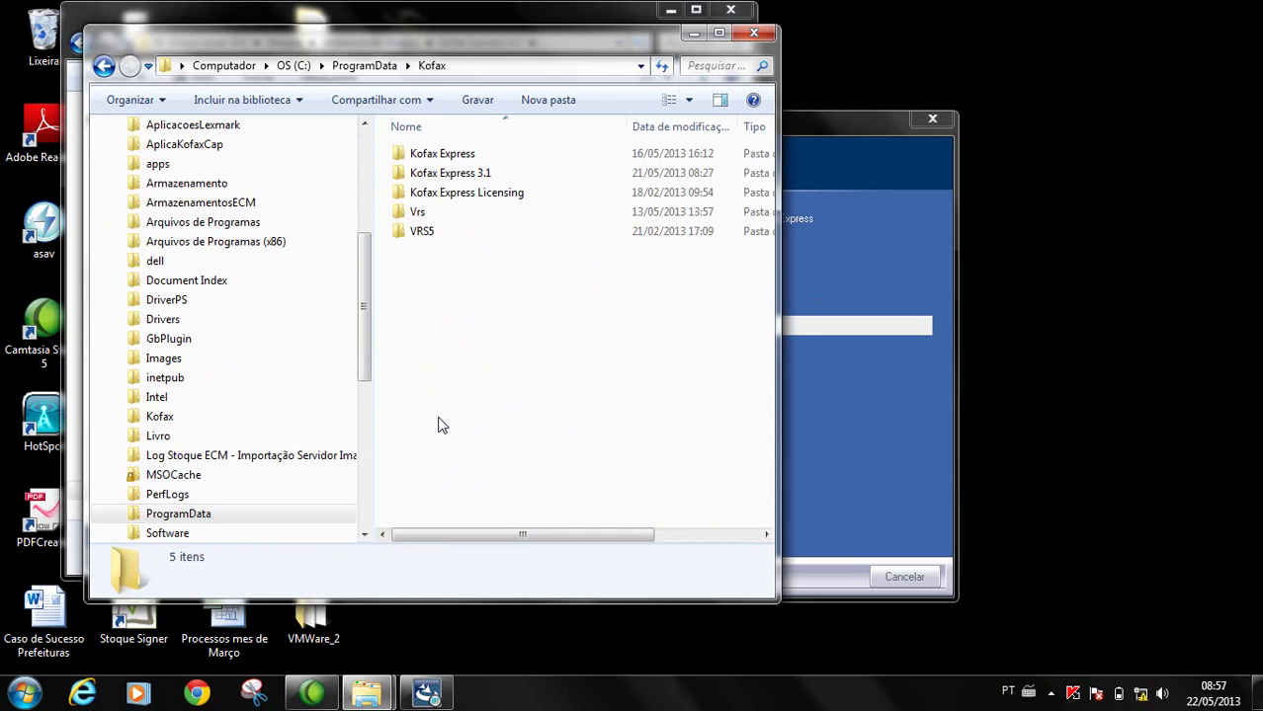
# Step: Examine the job folders, including Scan to SharePoint, in Jobs under Kofax Express 3.1, and close that folder window
pyautogui.doubleClick(457, 176)
pyautogui.doubleClick(429, 174)
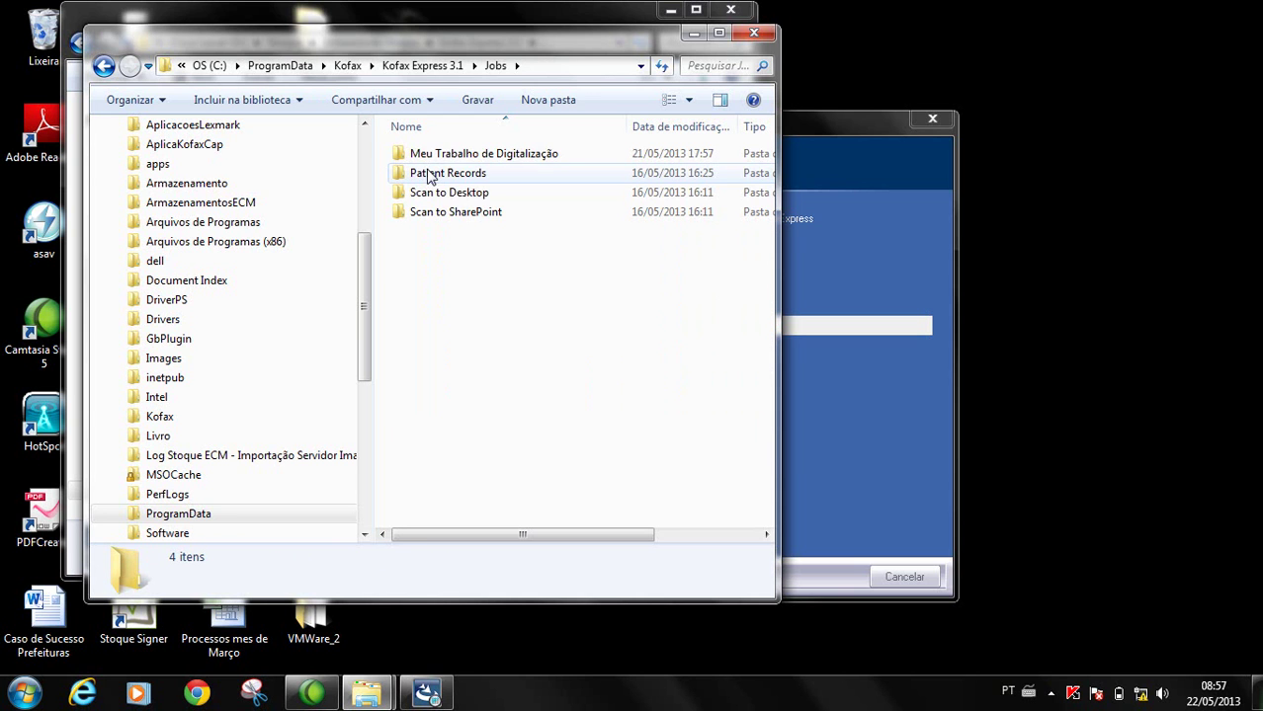
pyautogui.click(442, 217)
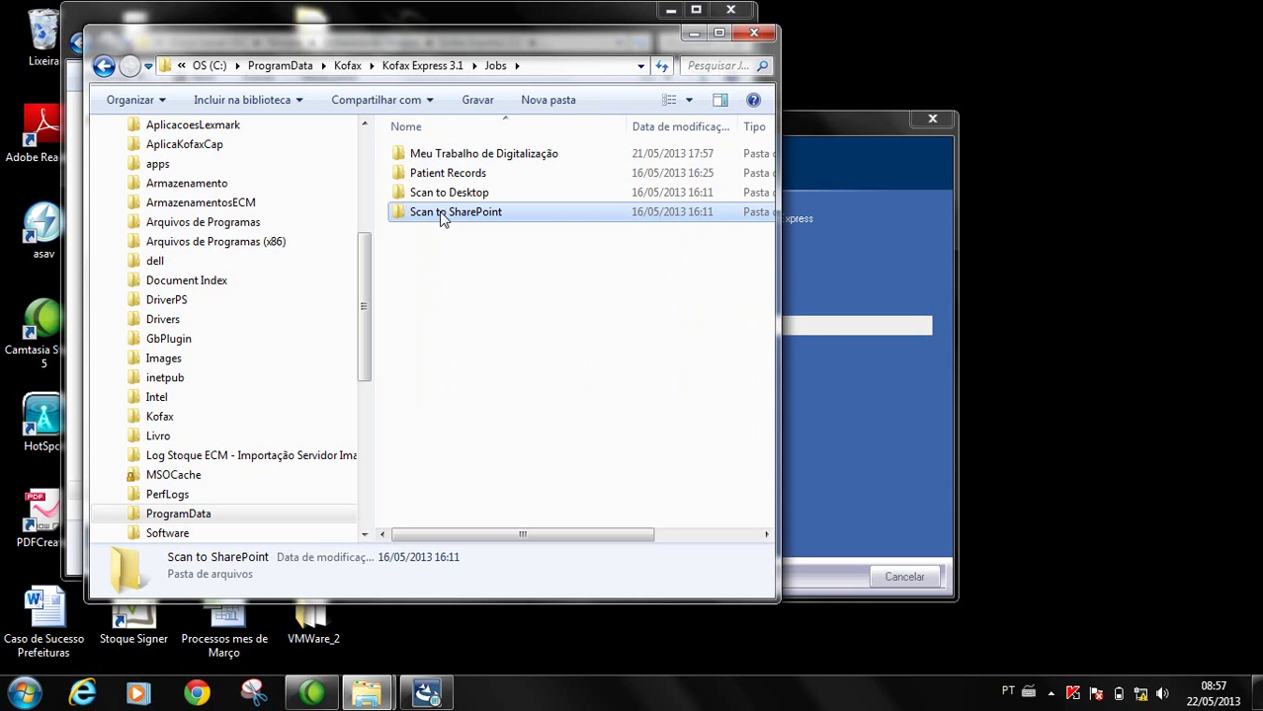
pyautogui.rightClick(443, 217)
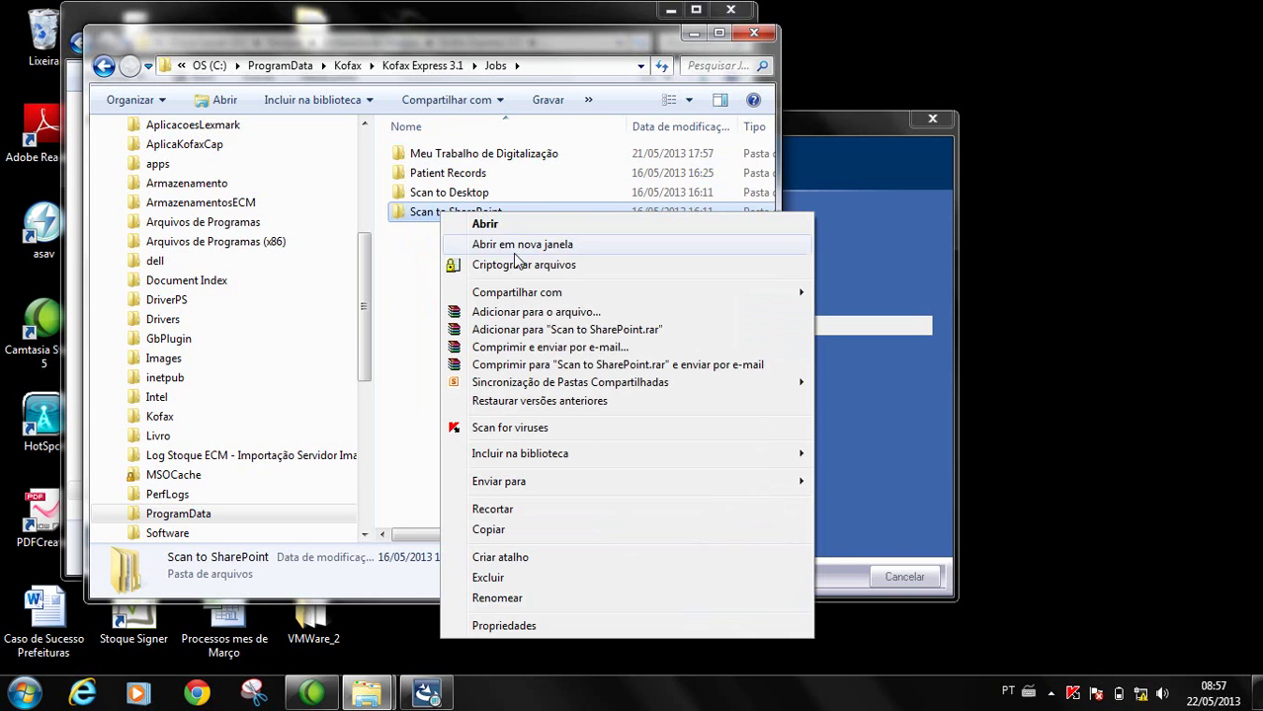
pyautogui.click(414, 306)
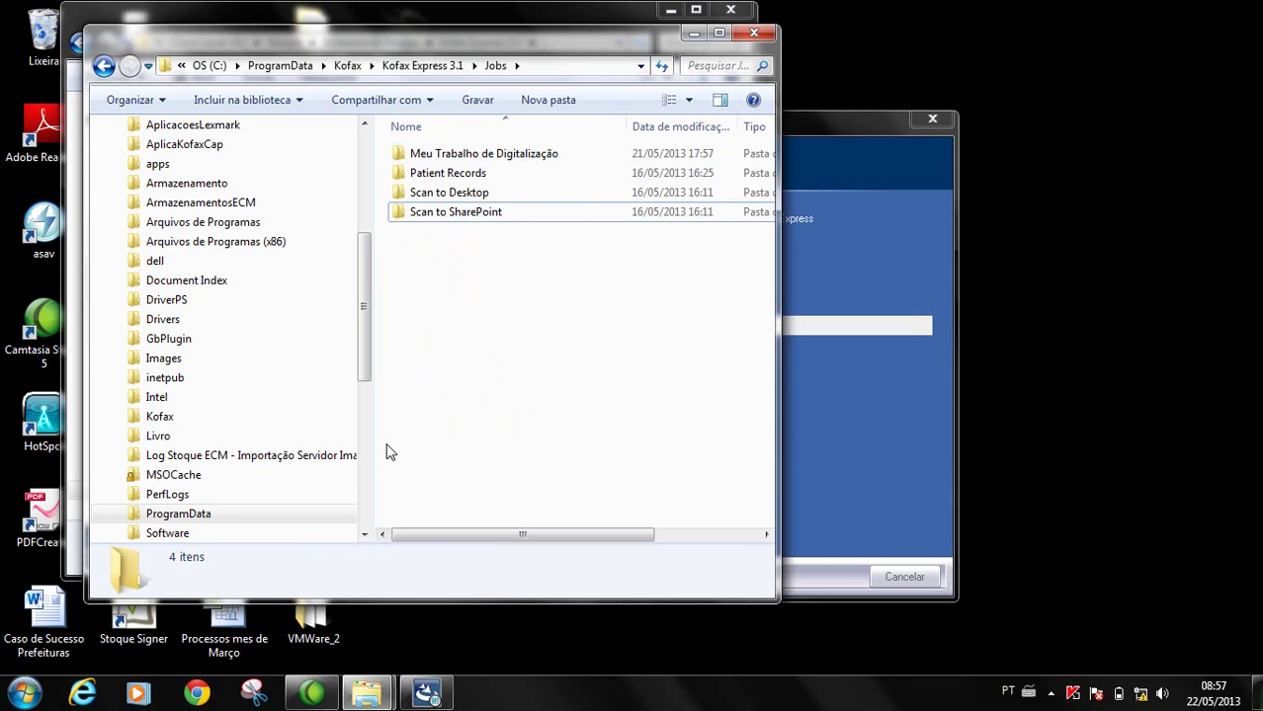
pyautogui.click(753, 35)
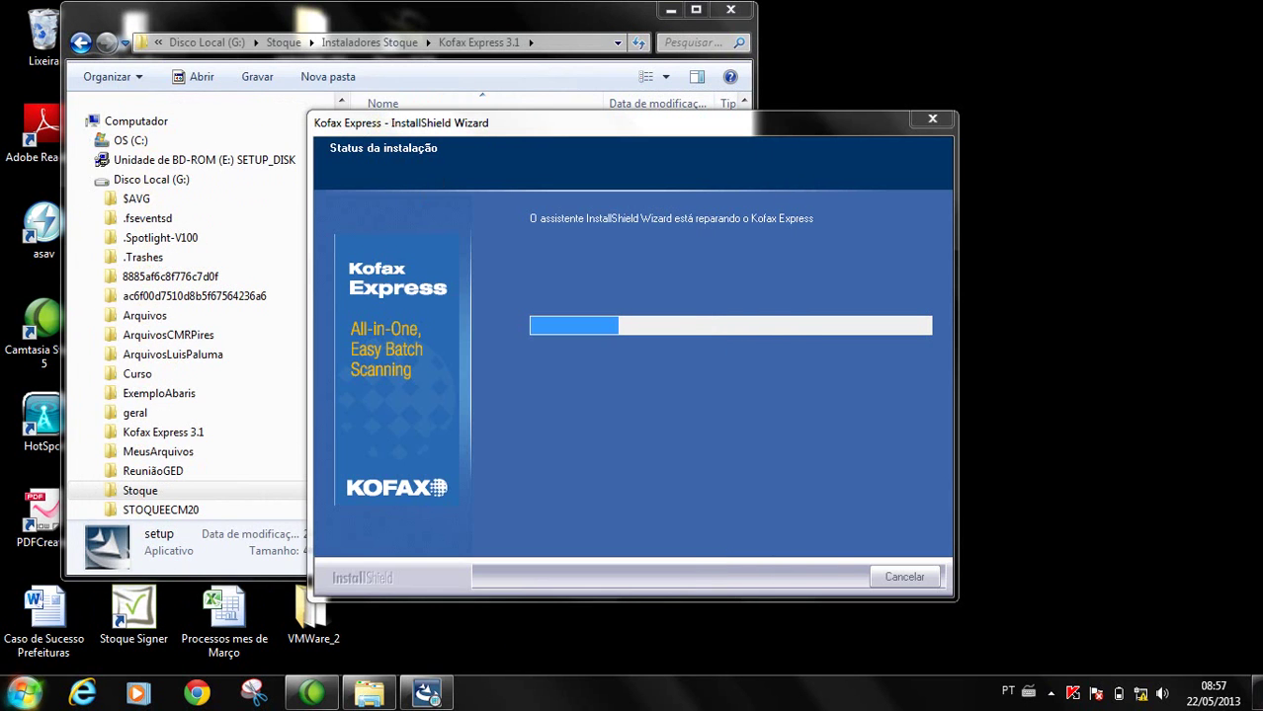
# Step: Show the Painel de Controle as small icons and open Fontes de Dados (ODBC) from Ferramentas Administrativas
pyautogui.click(24, 693)
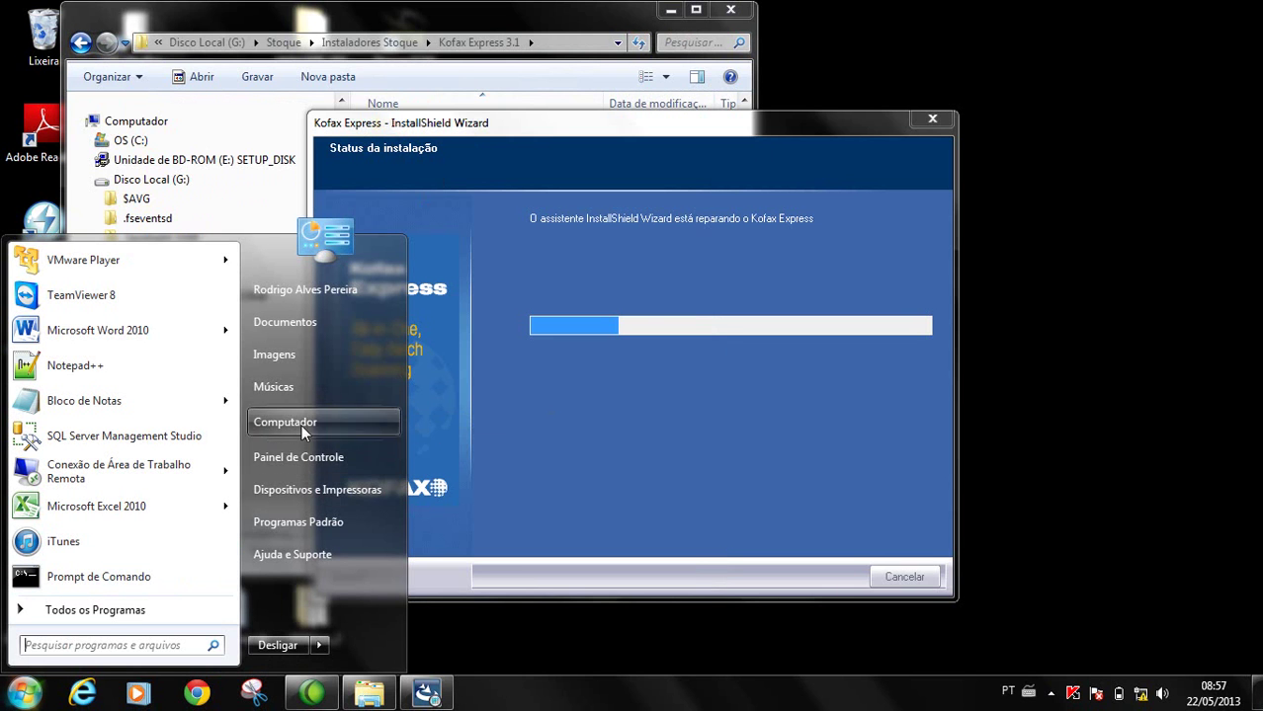
pyautogui.click(295, 454)
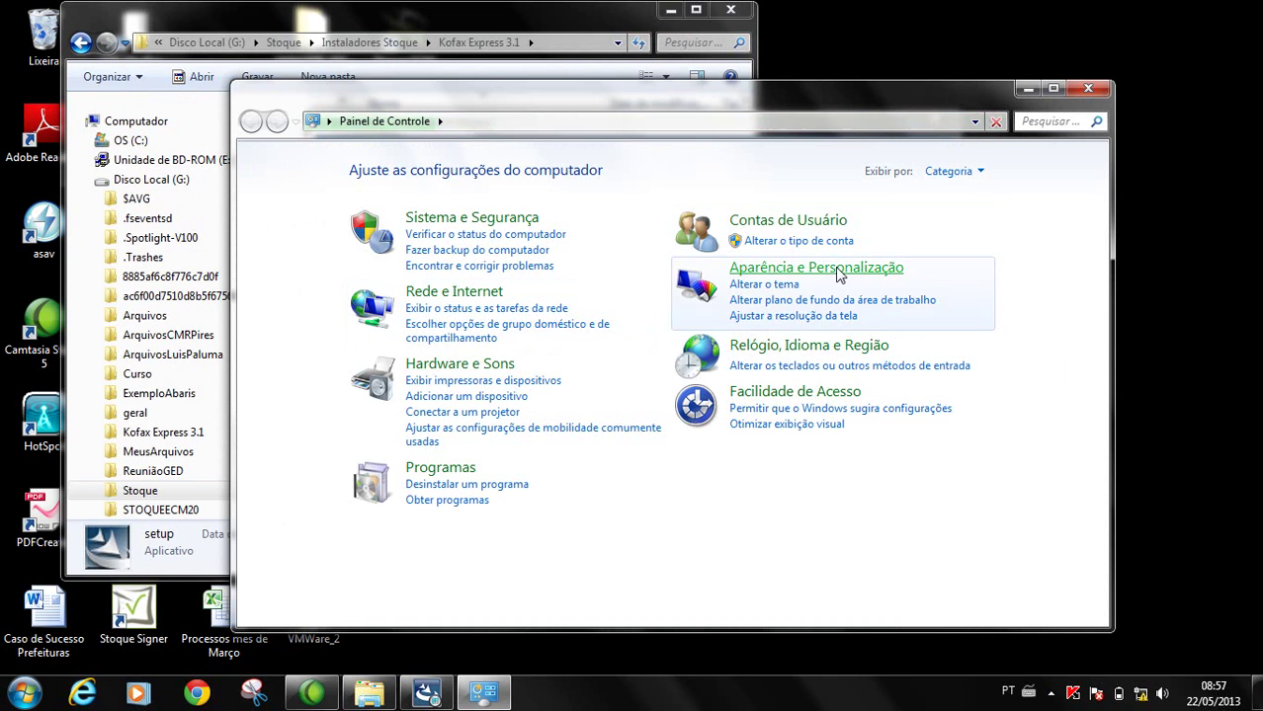
pyautogui.click(953, 175)
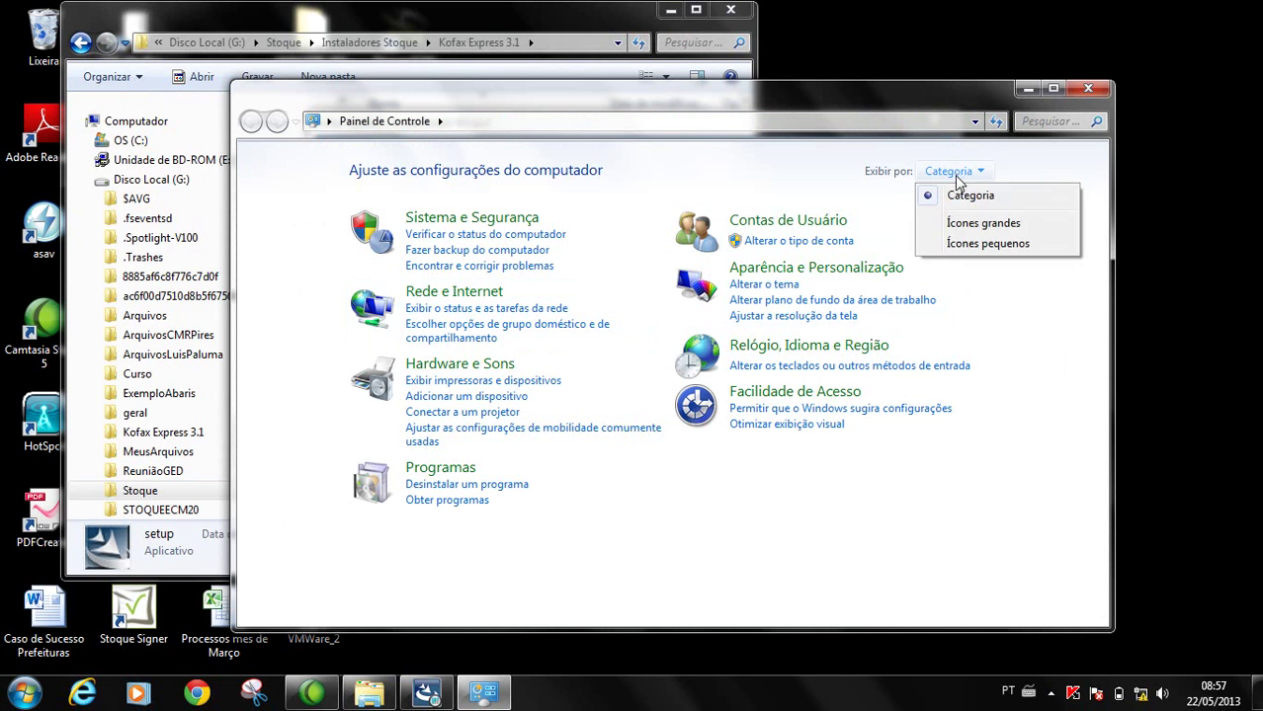
pyautogui.click(962, 245)
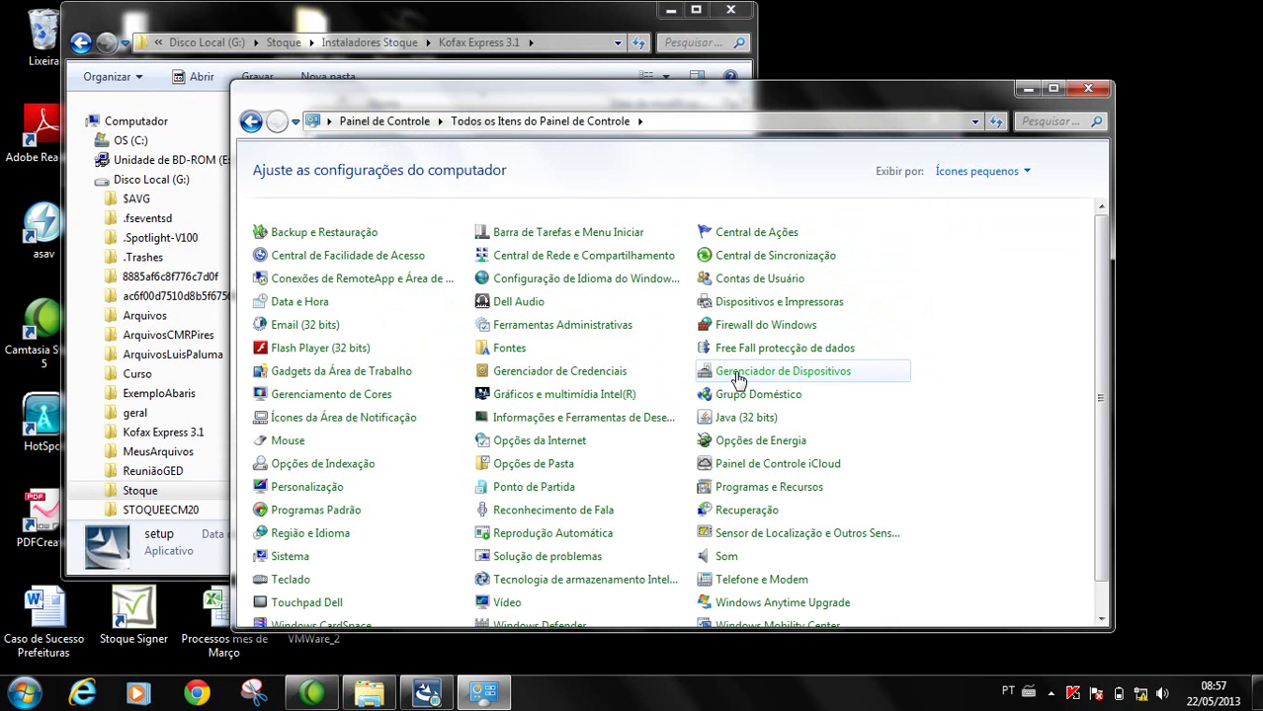
pyautogui.click(539, 324)
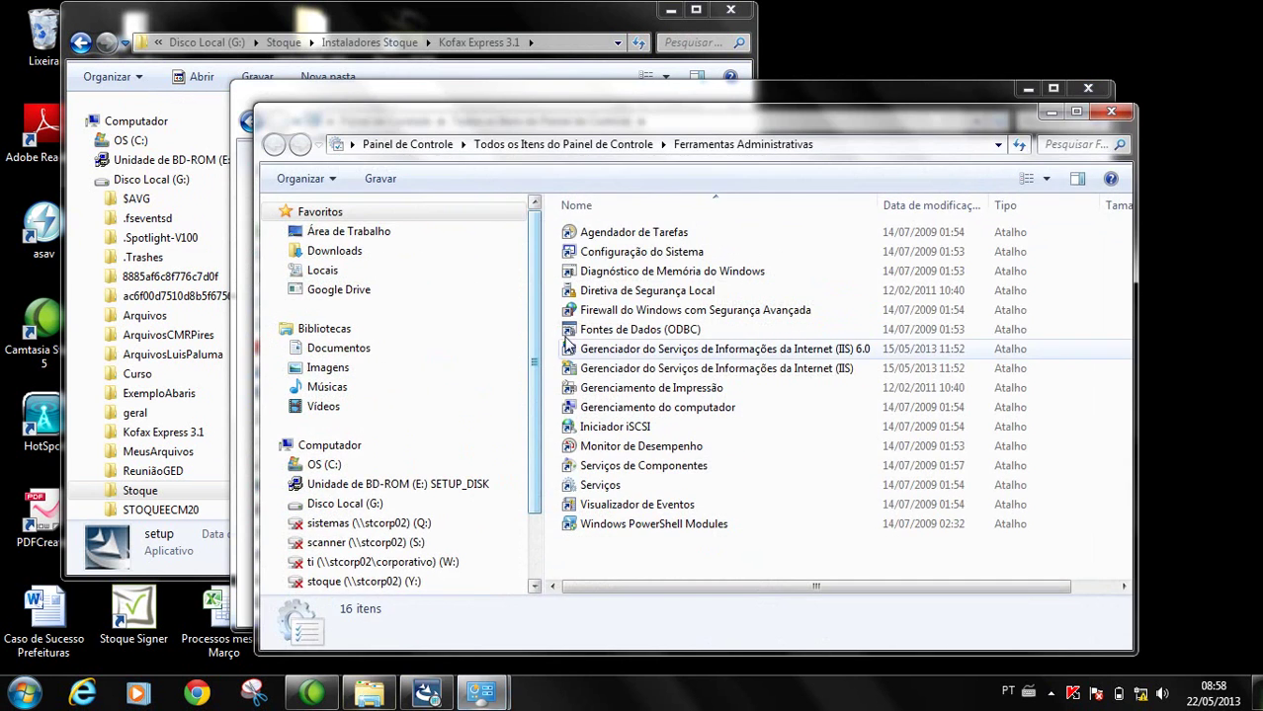
pyautogui.click(674, 335)
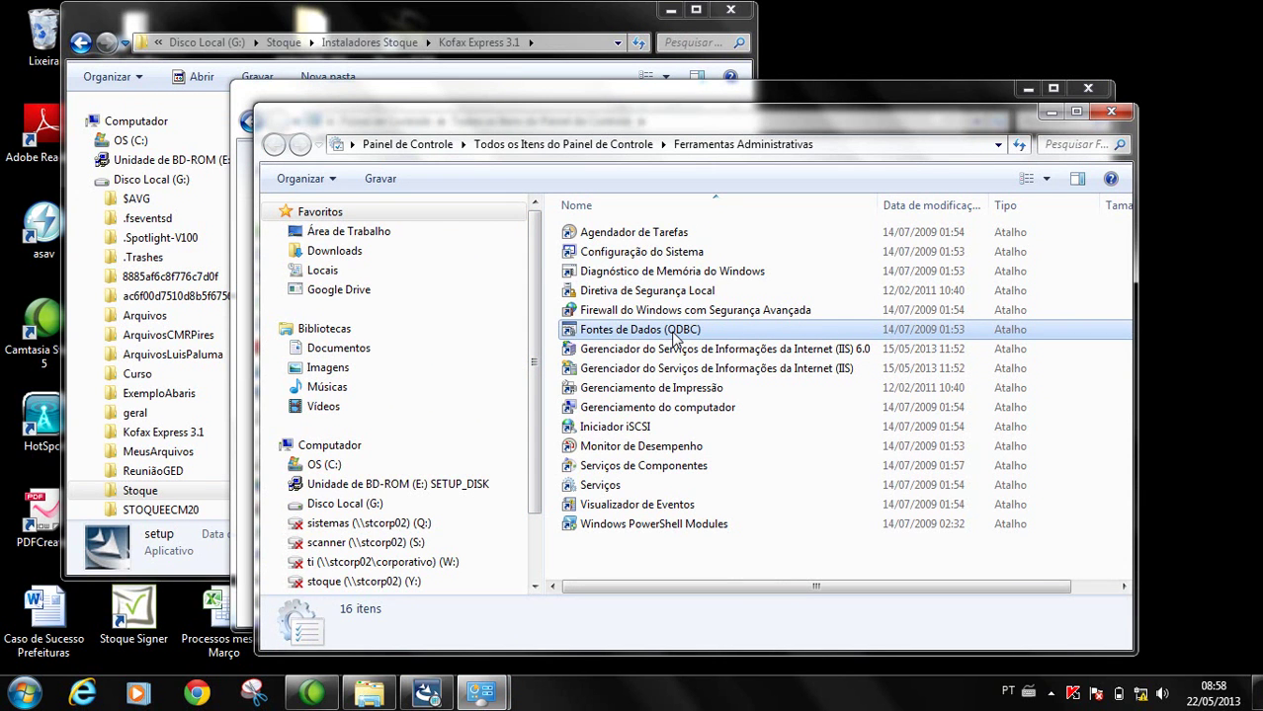
pyautogui.doubleClick(675, 335)
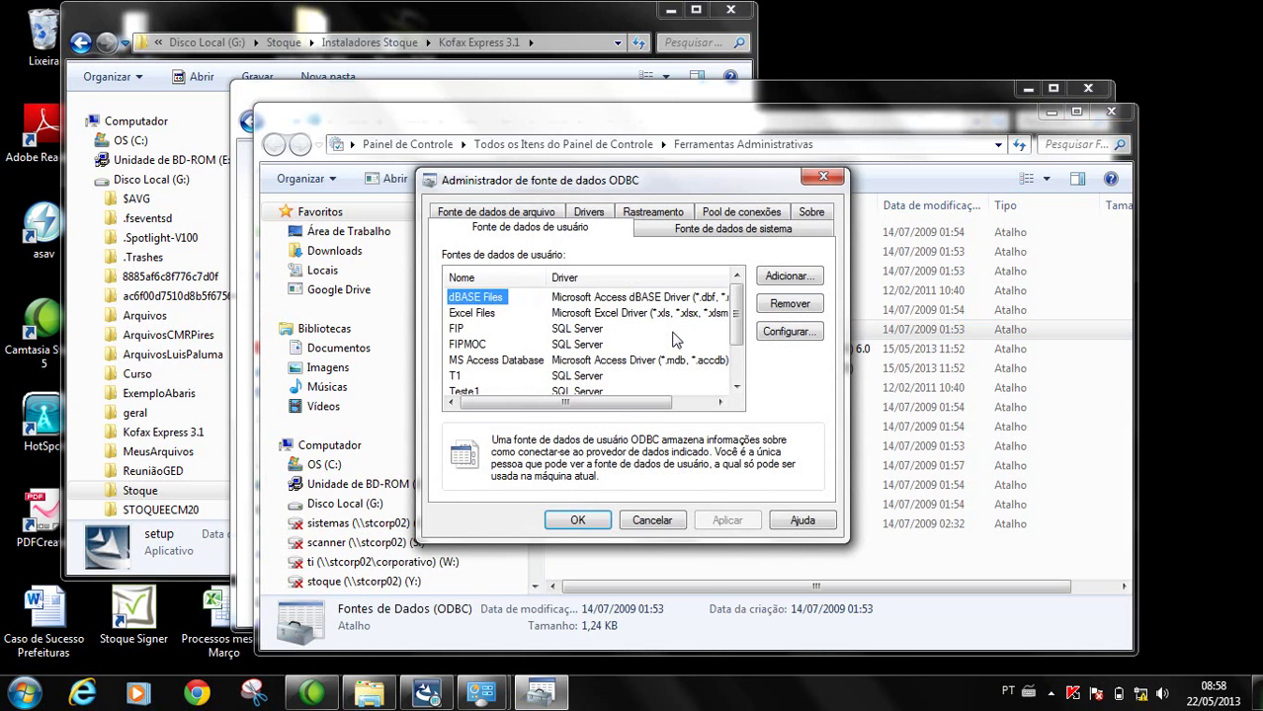
# Step: Add a user data source with the SQL Server driver, named Conexao, described as conexao, for server STN301\SQLEXPRESS
pyautogui.click(785, 276)
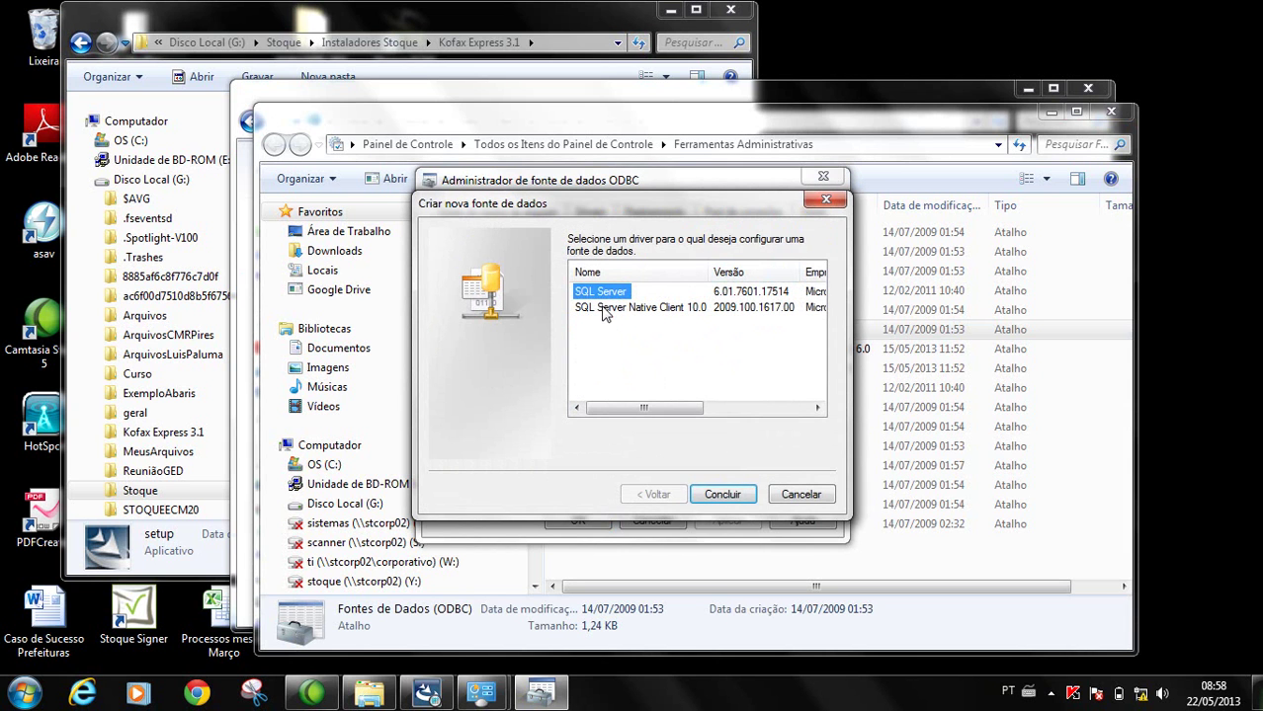
pyautogui.click(723, 494)
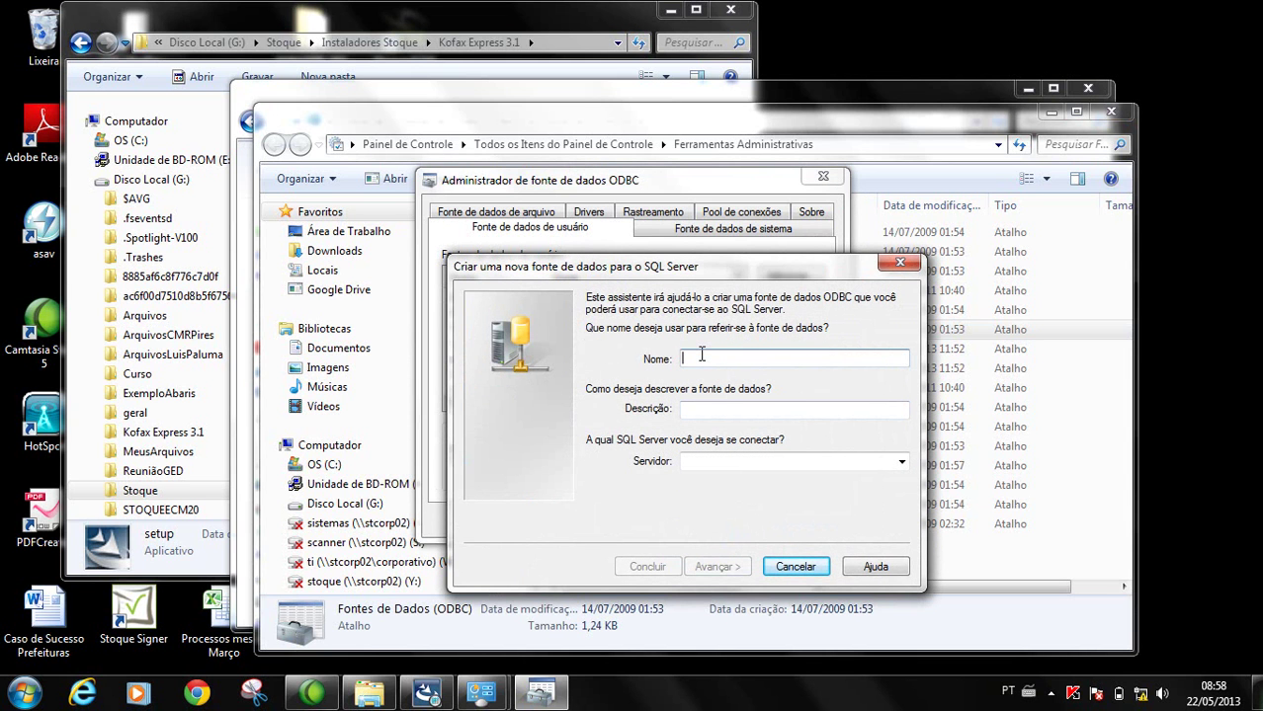
pyautogui.write('Conexao')
pyautogui.press('Tab')
pyautogui.write('conexao')
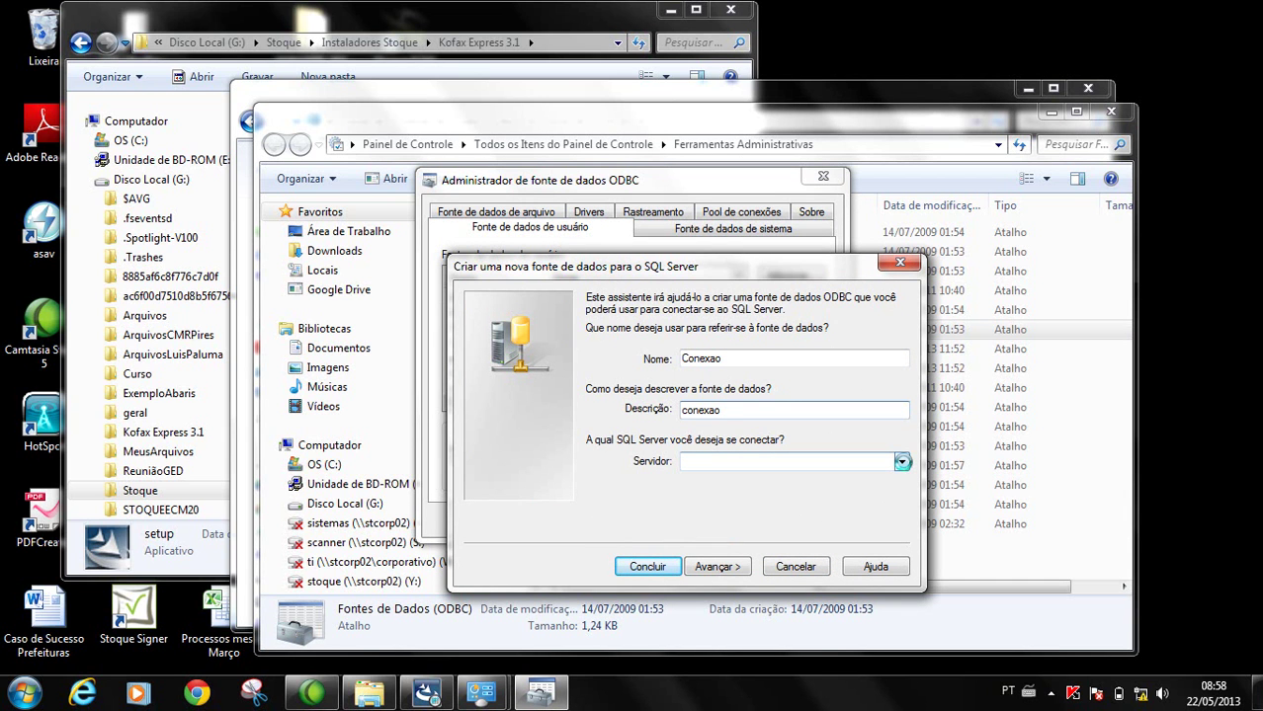
pyautogui.click(901, 461)
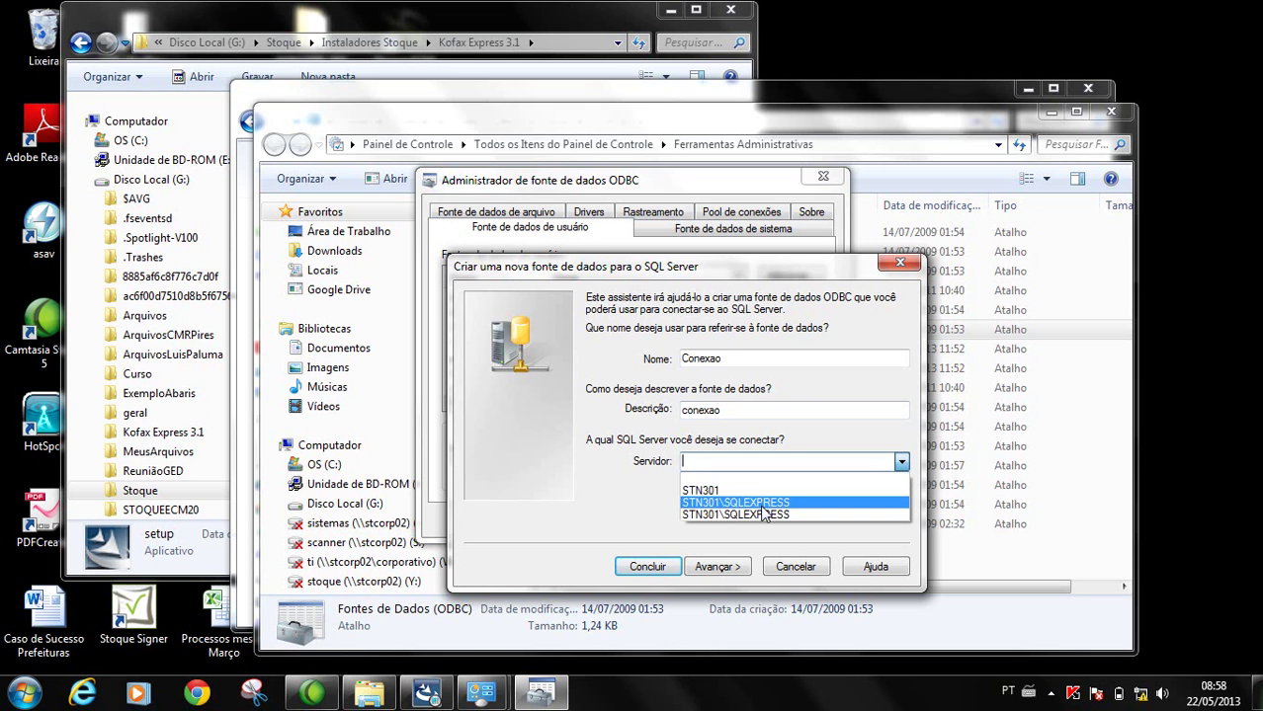
pyautogui.click(765, 513)
pyautogui.click(717, 571)
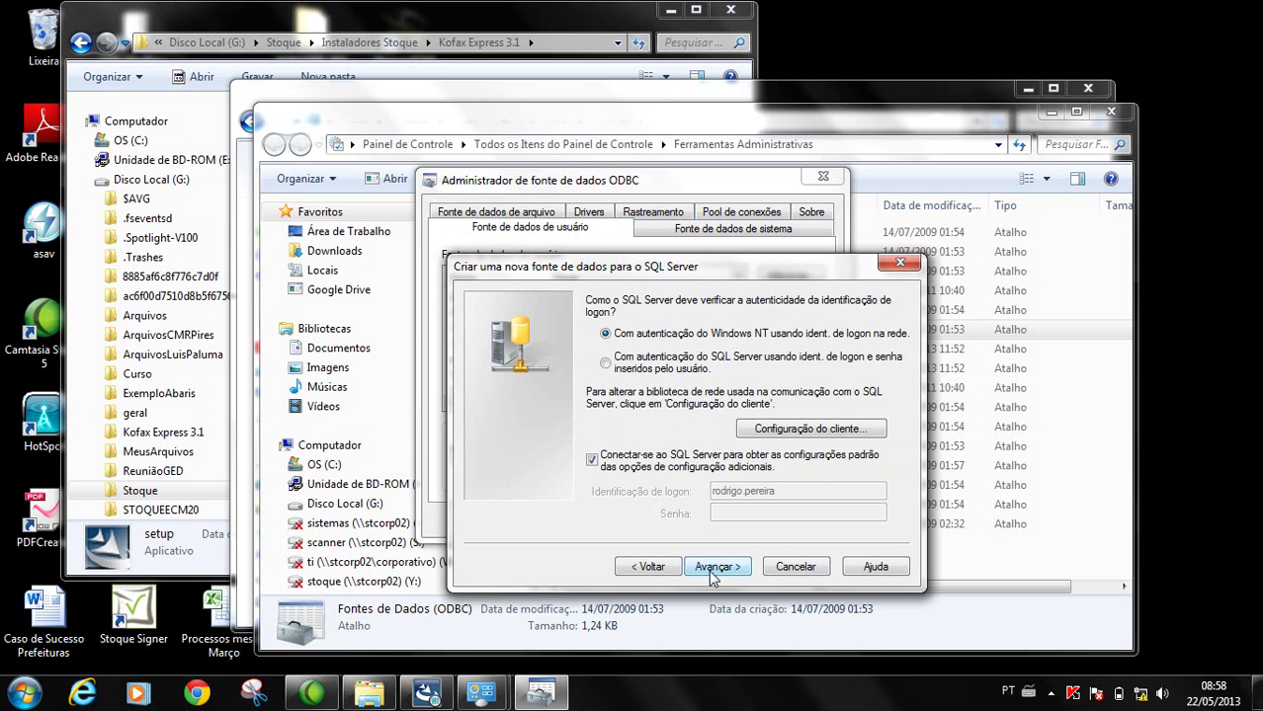
# Step: Choose SQL Server authentication for the data source, with login sa and the account password, and continue
pyautogui.click(604, 363)
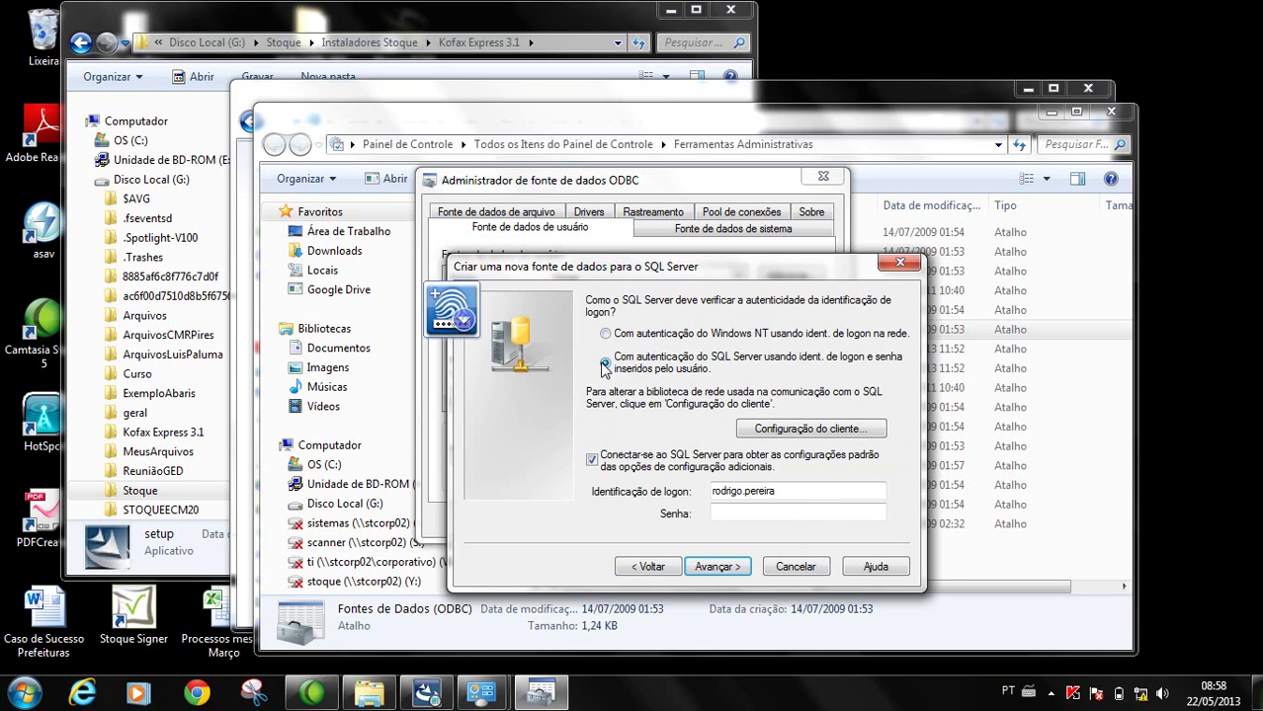
pyautogui.moveTo(788, 492); pyautogui.dragTo(644, 494)
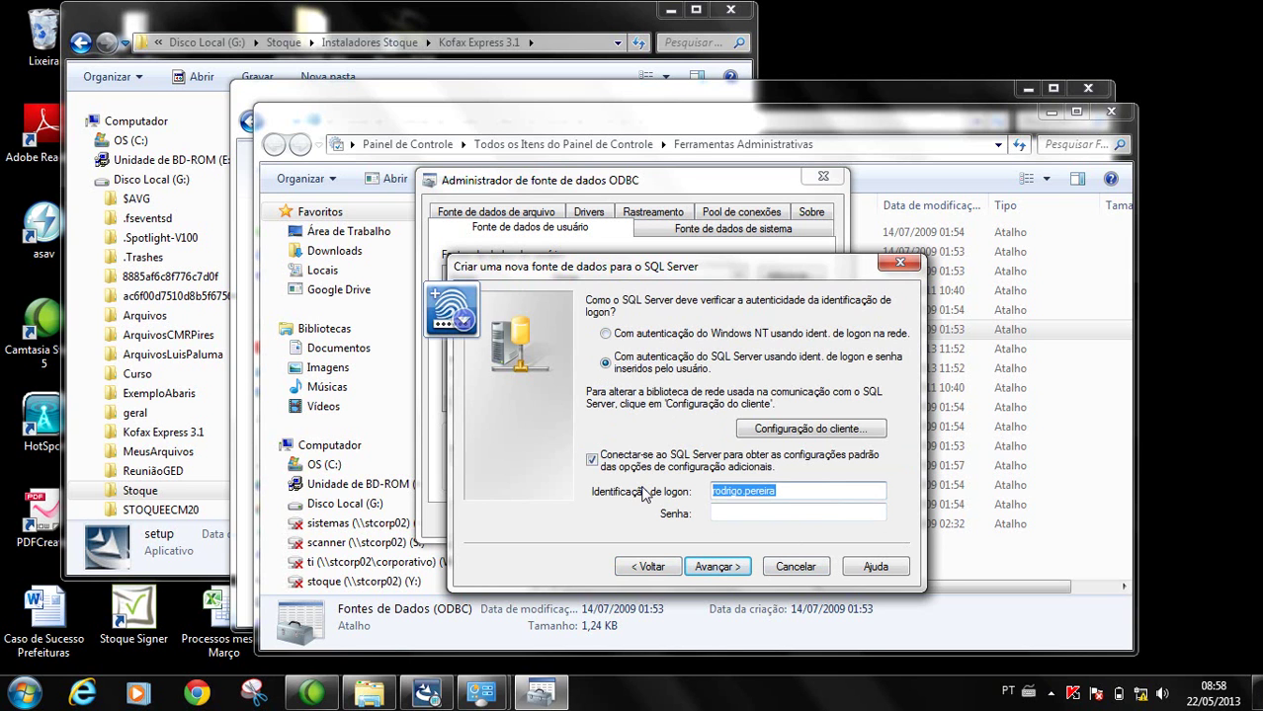
pyautogui.write('sa')
pyautogui.press('Tab')
pyautogui.write('*********')
pyautogui.click(715, 568)
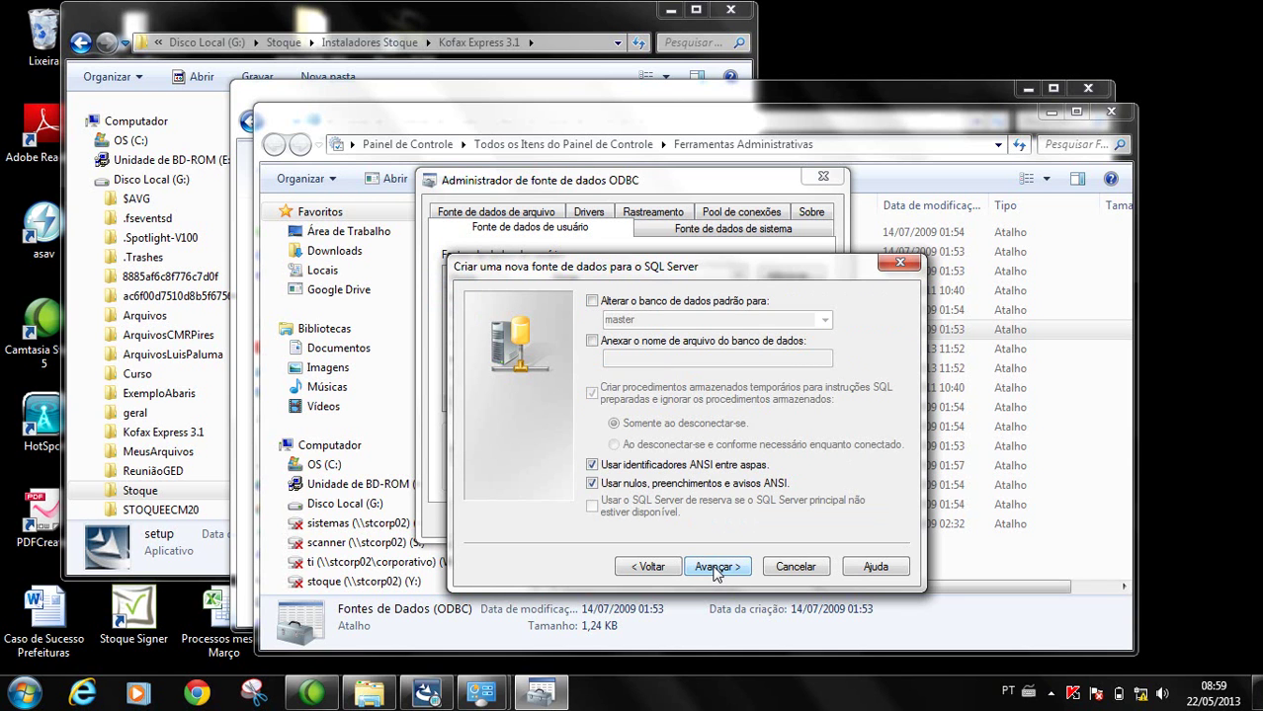
# Step: Change the data source's default database to CREA and continue to the final wizard page
pyautogui.click(592, 301)
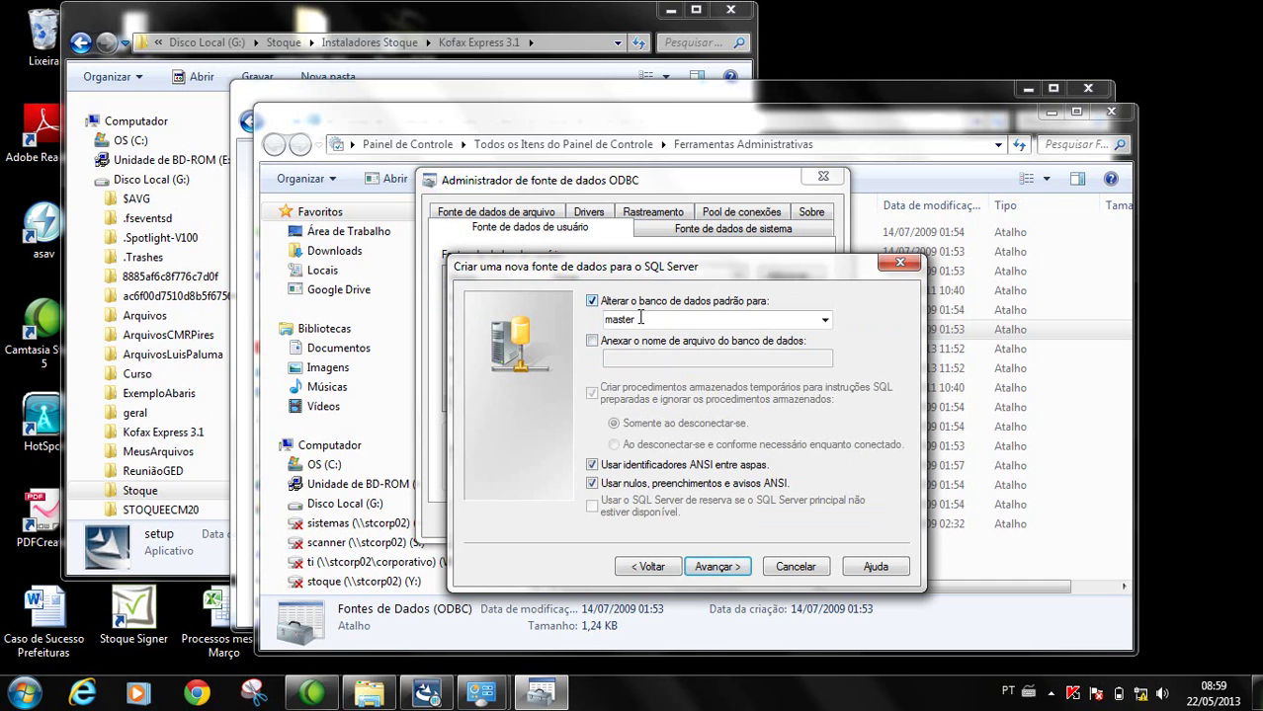
pyautogui.click(826, 320)
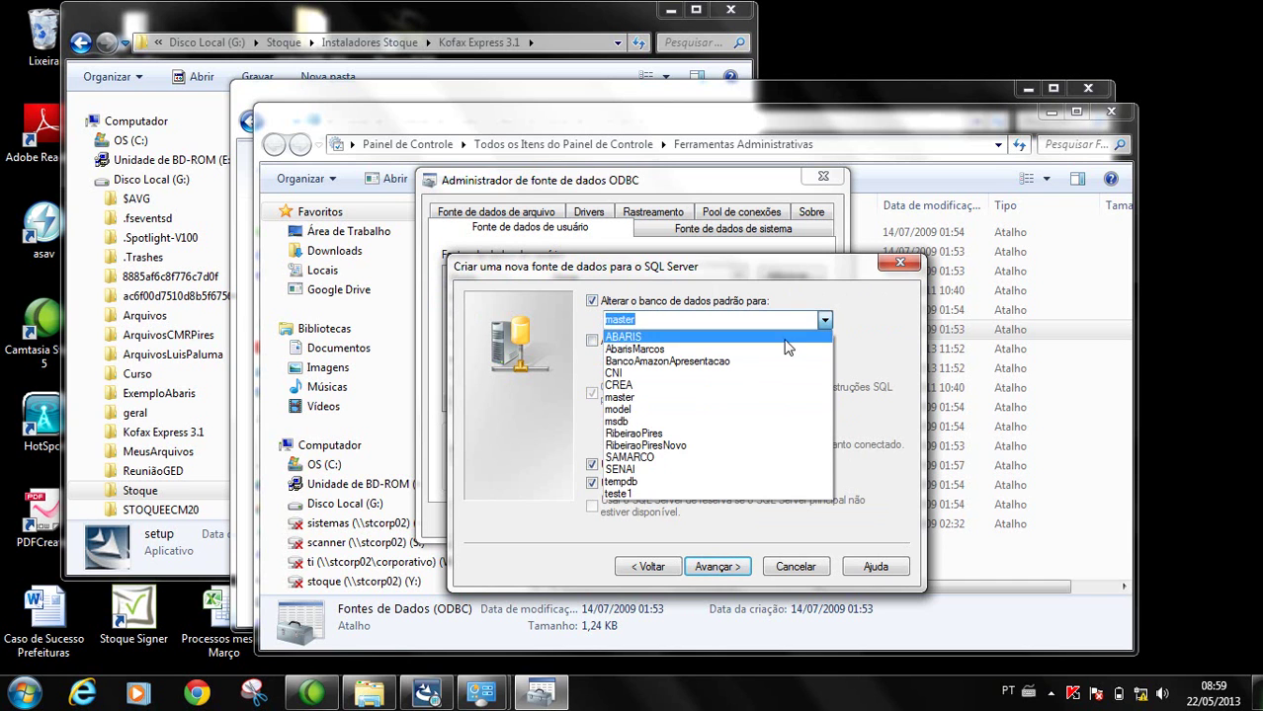
pyautogui.click(719, 385)
pyautogui.click(716, 567)
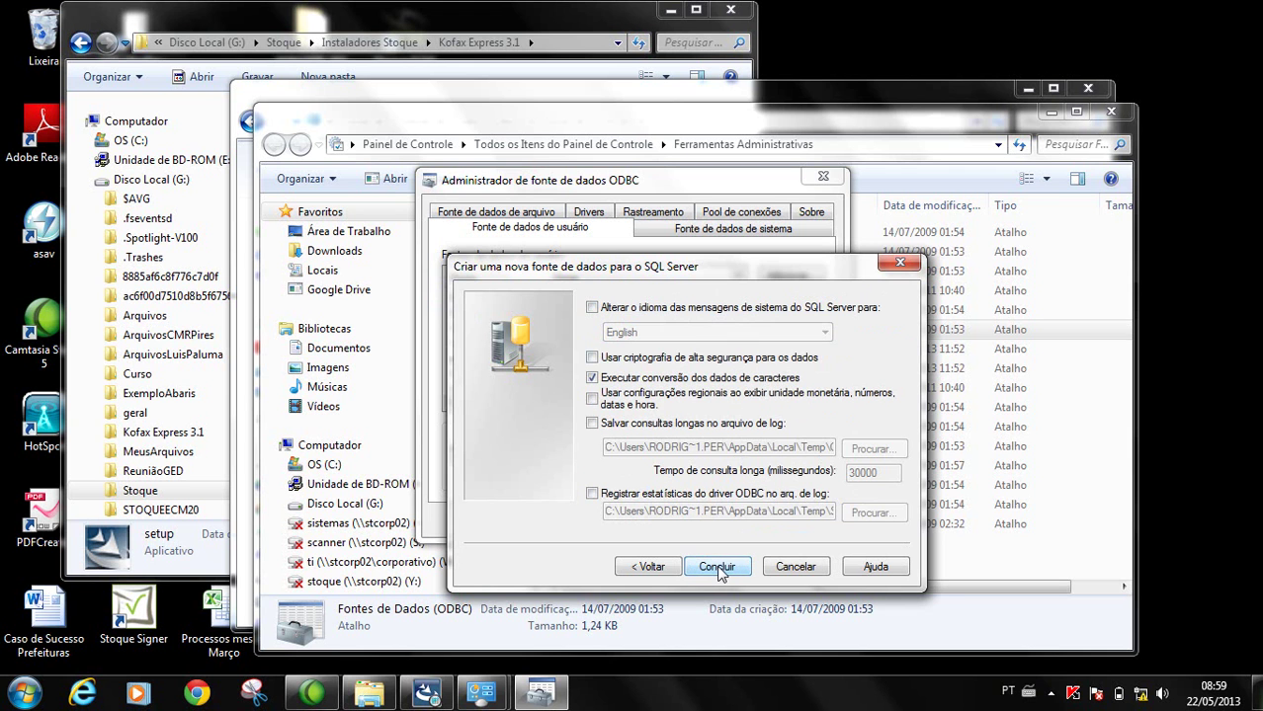
# Step: Finish the wizard, test the Conexao data source, and confirm its creation
pyautogui.click(716, 567)
pyautogui.click(608, 583)
pyautogui.click(686, 577)
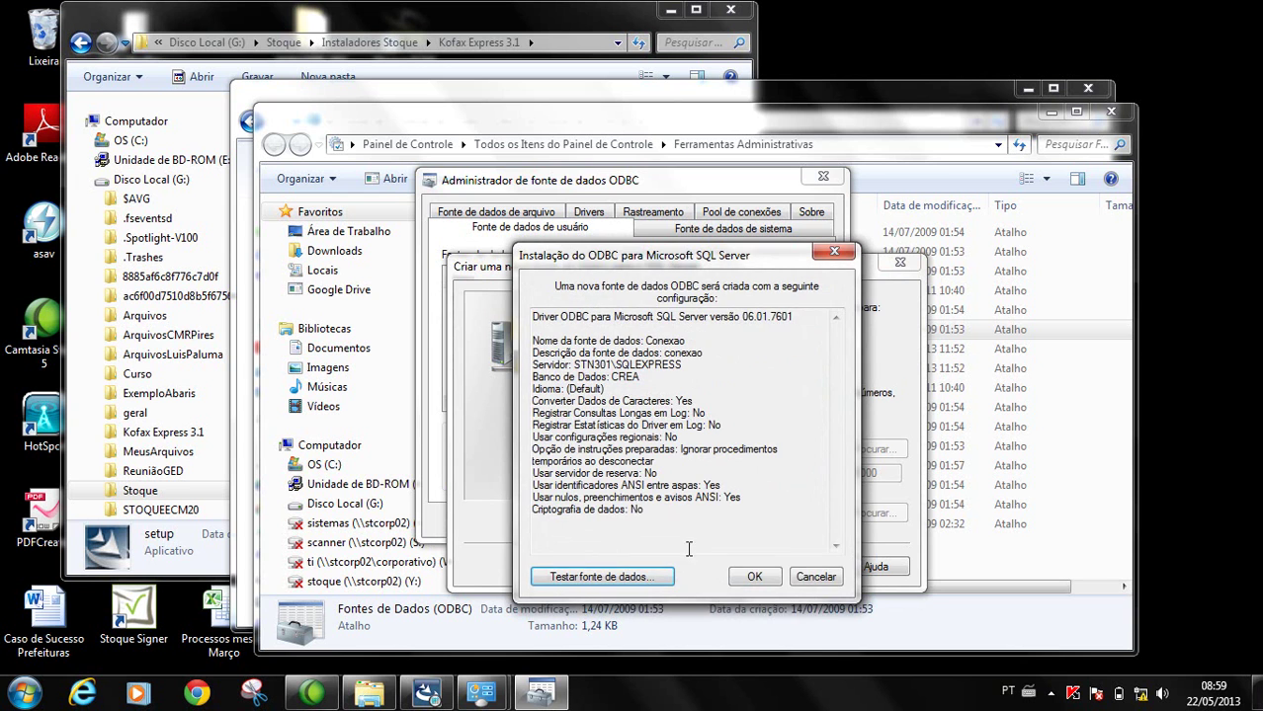
pyautogui.click(759, 577)
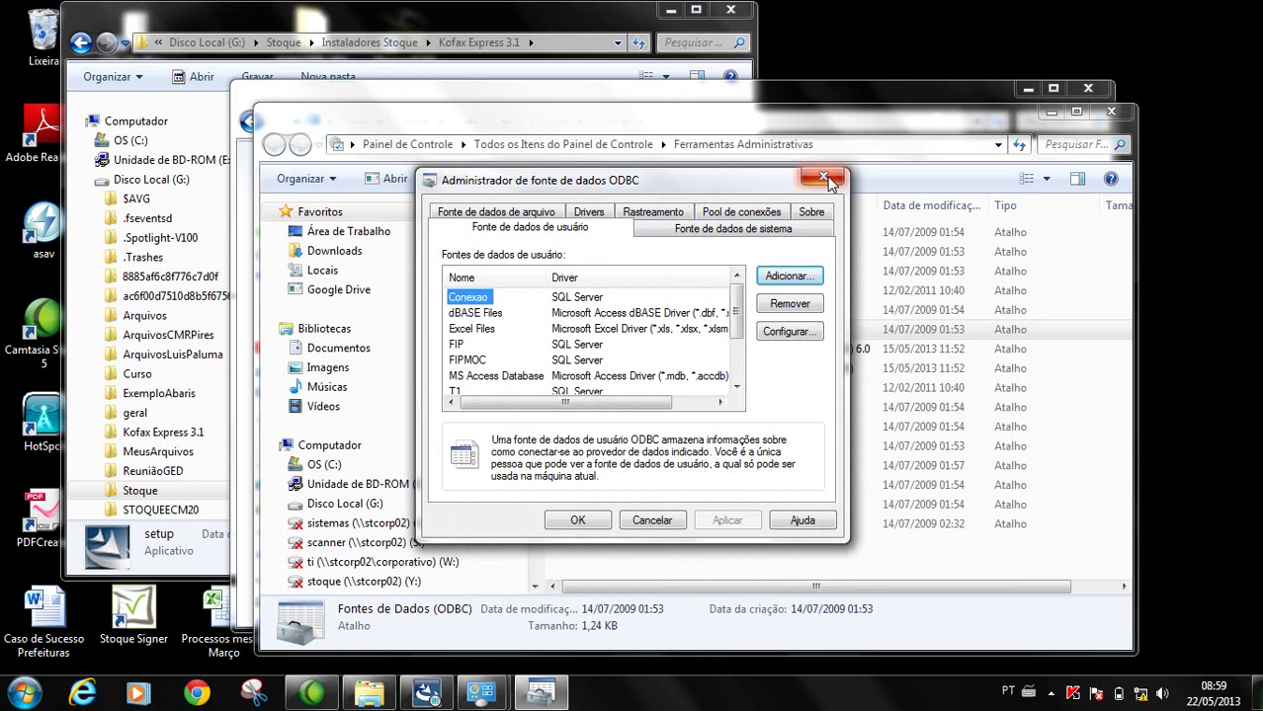
# Step: Bring the Kofax Express InstallShield Wizard to the front to check the installation progress
pyautogui.click(427, 692)
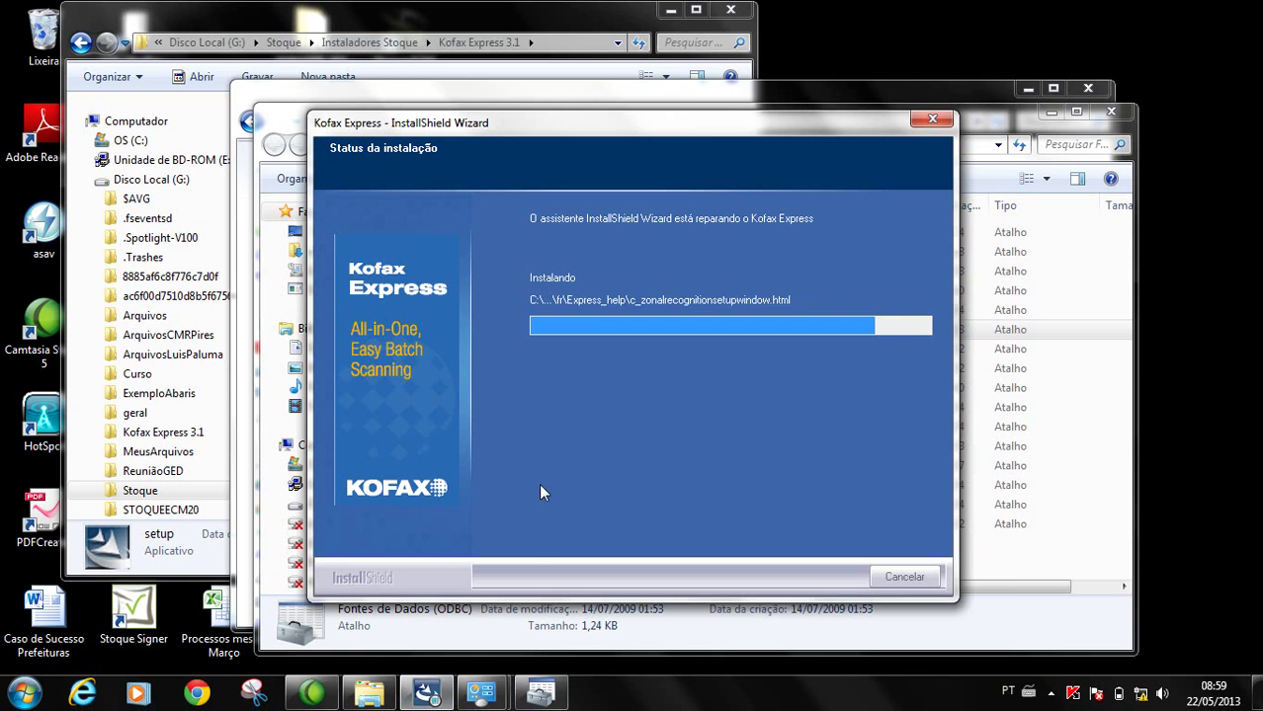
pyautogui.moveTo(434, 688)
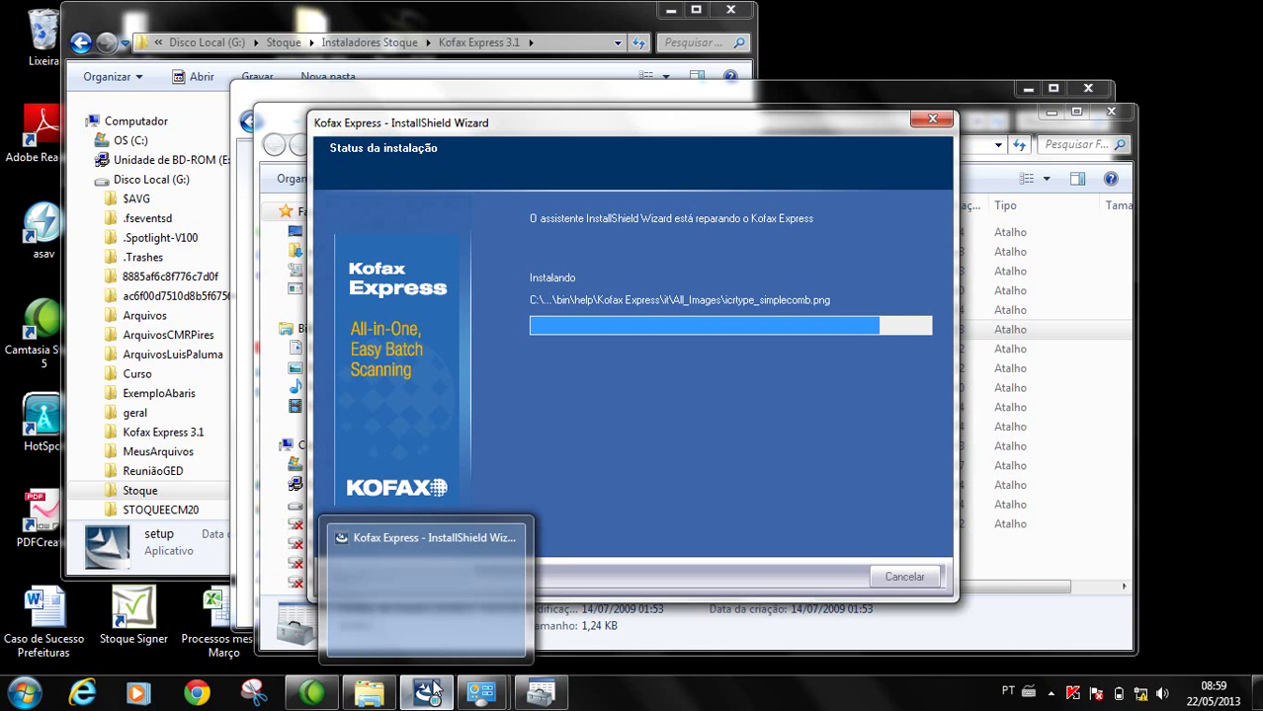